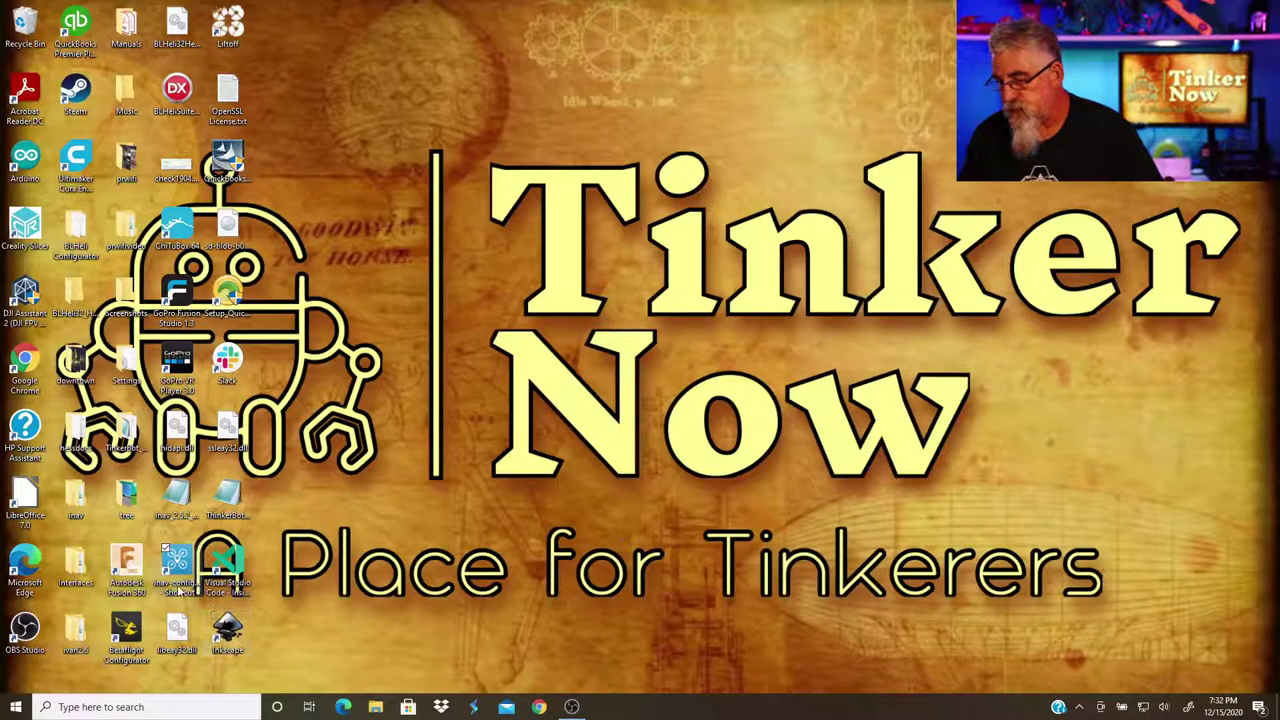
Launch INAV Configurator from the desktop shortcut and connect to the flight controller.
{"action": "double_click", "coordinate": [175, 560]}
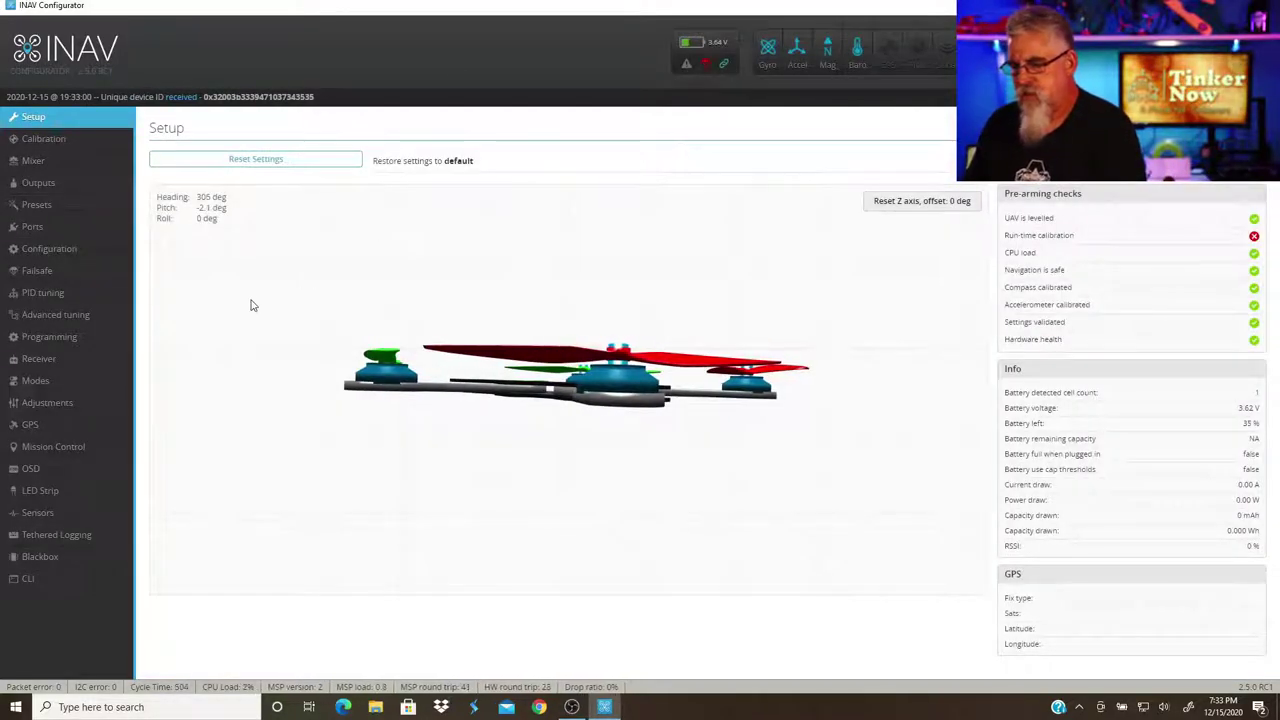
On the Receiver page, switch the channel map from TEAR to Default (AETR).
{"action": "left_click", "coordinate": [34, 360]}
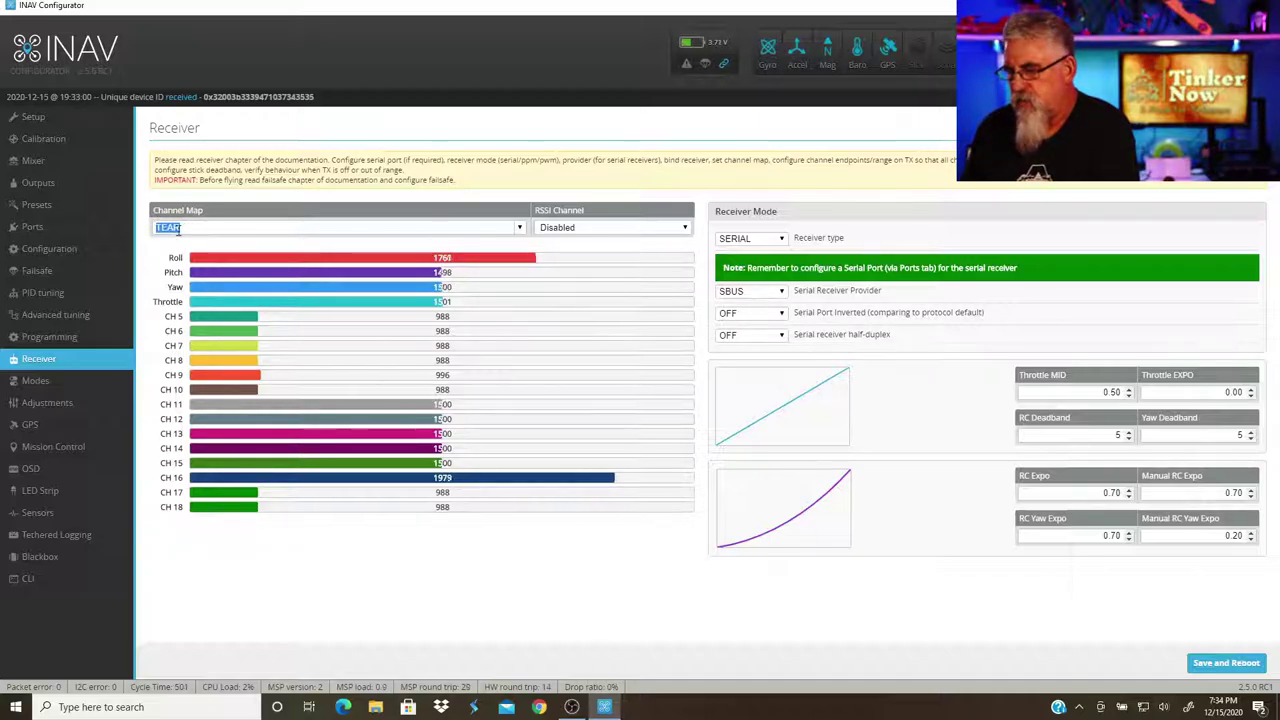
{"action": "left_click", "coordinate": [520, 230]}
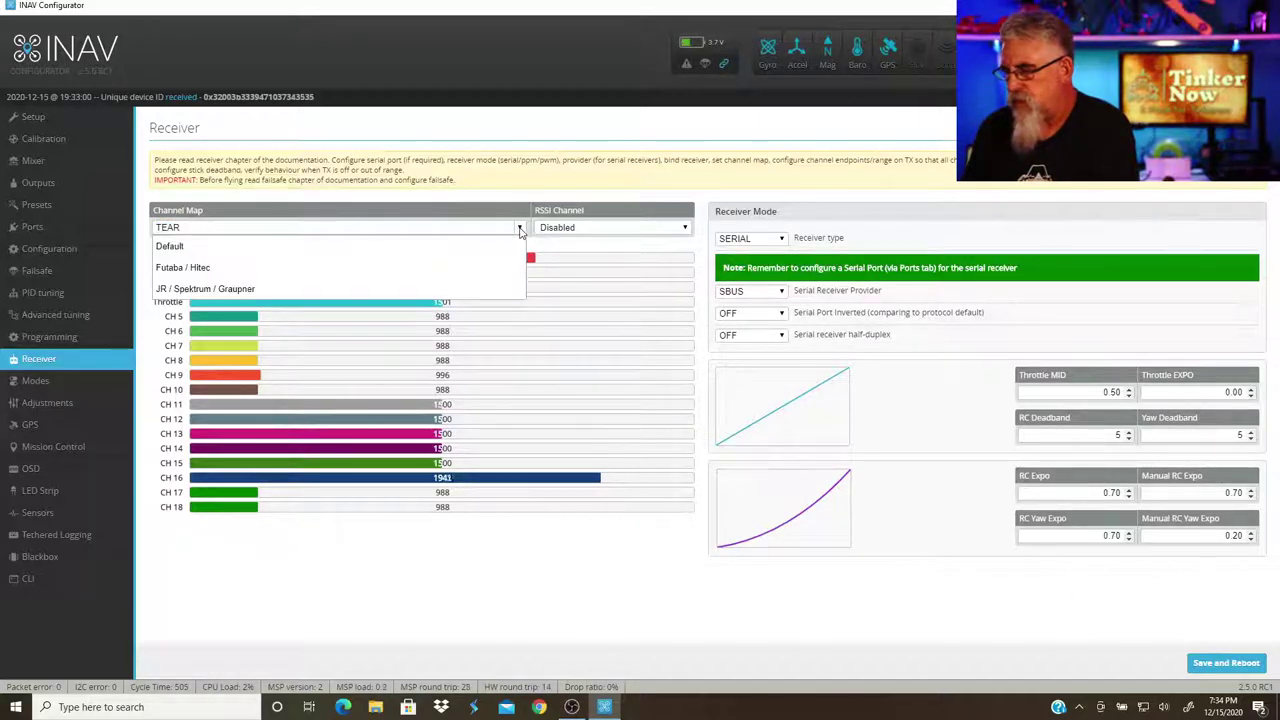
{"action": "left_click", "coordinate": [297, 253]}
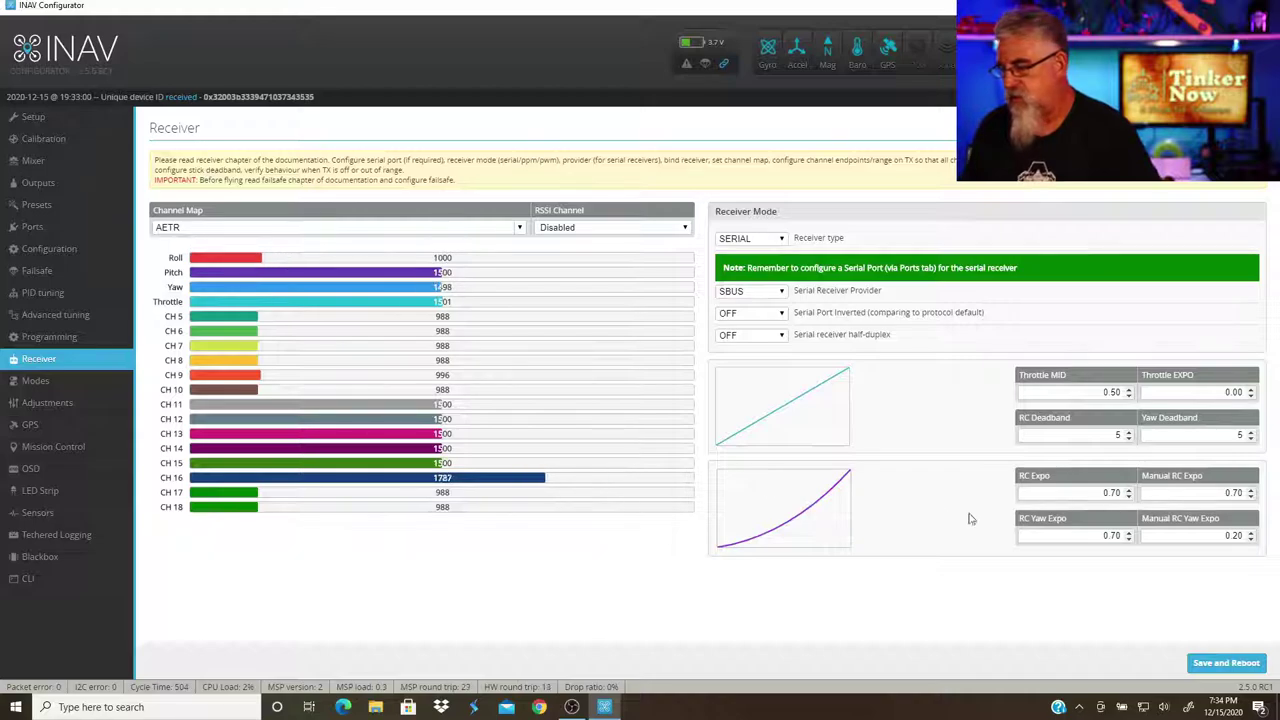
Save the AETR channel map, reboot the controller, and bring up the Modes page.
{"action": "left_click", "coordinate": [1223, 663]}
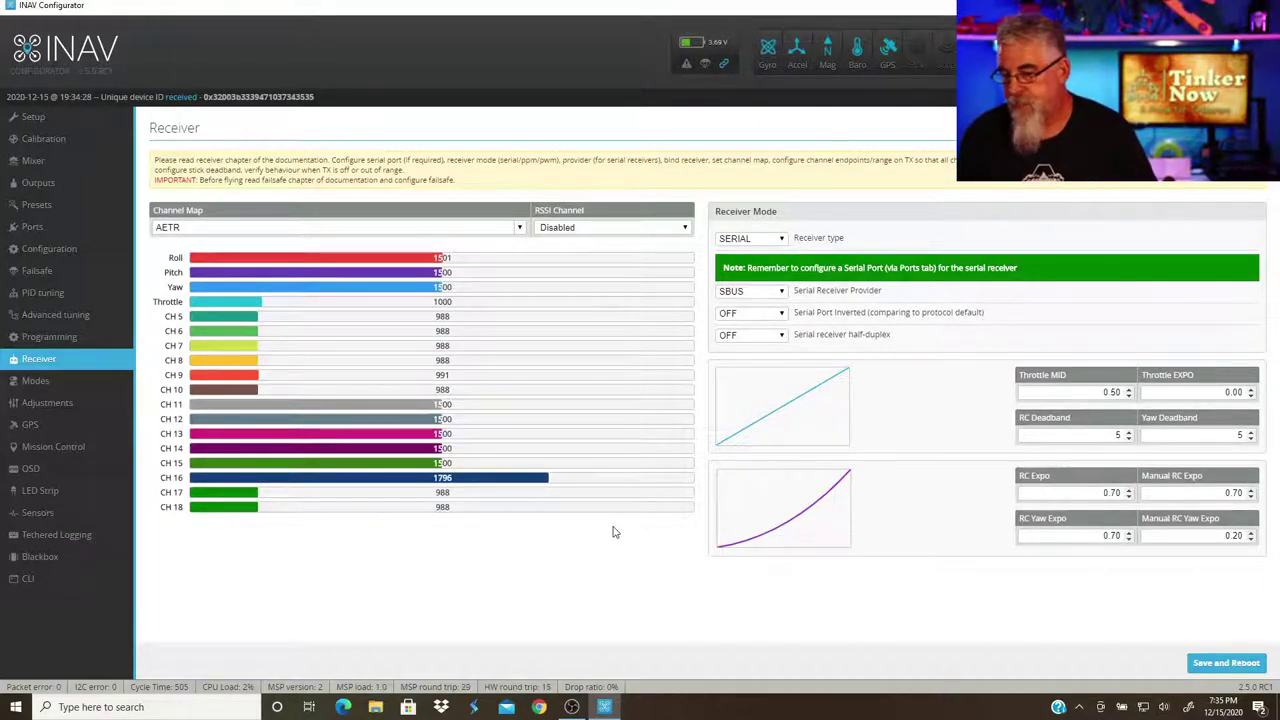
{"action": "left_click", "coordinate": [35, 380]}
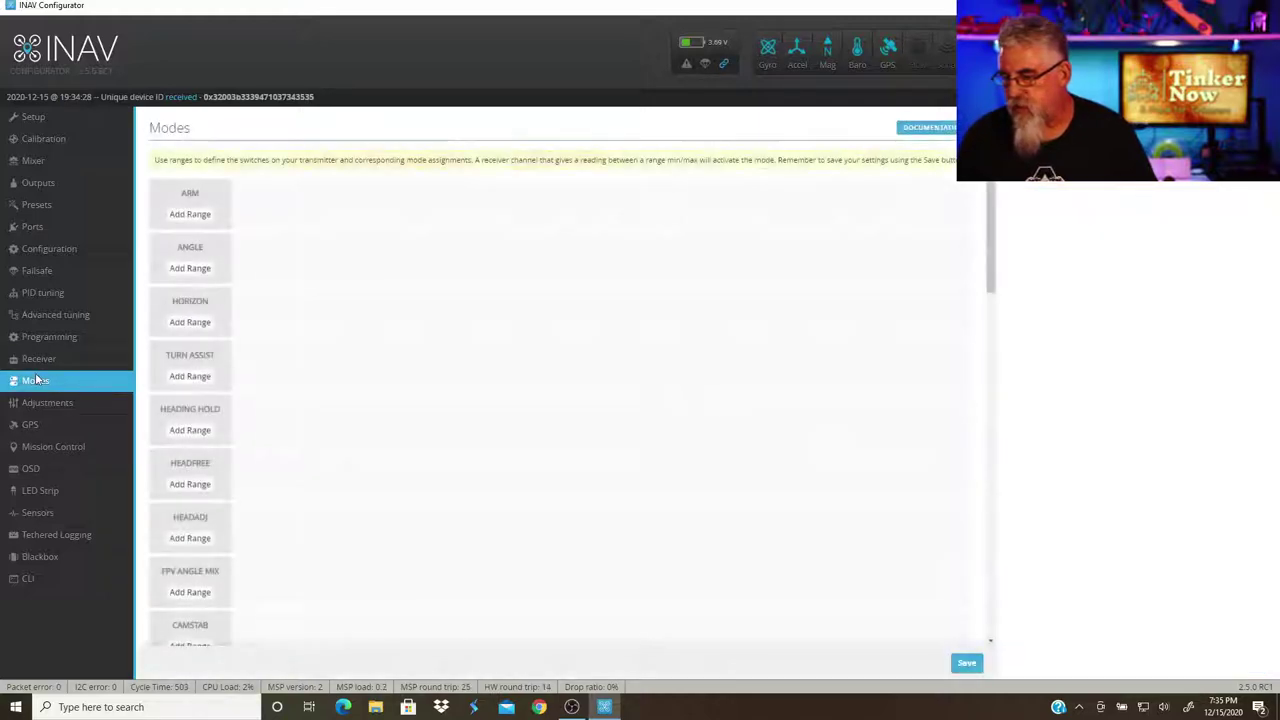
Add an ARM switch range on CH 5 spanning 1700–2100, then view the receiver channels.
{"action": "left_click", "coordinate": [189, 215]}
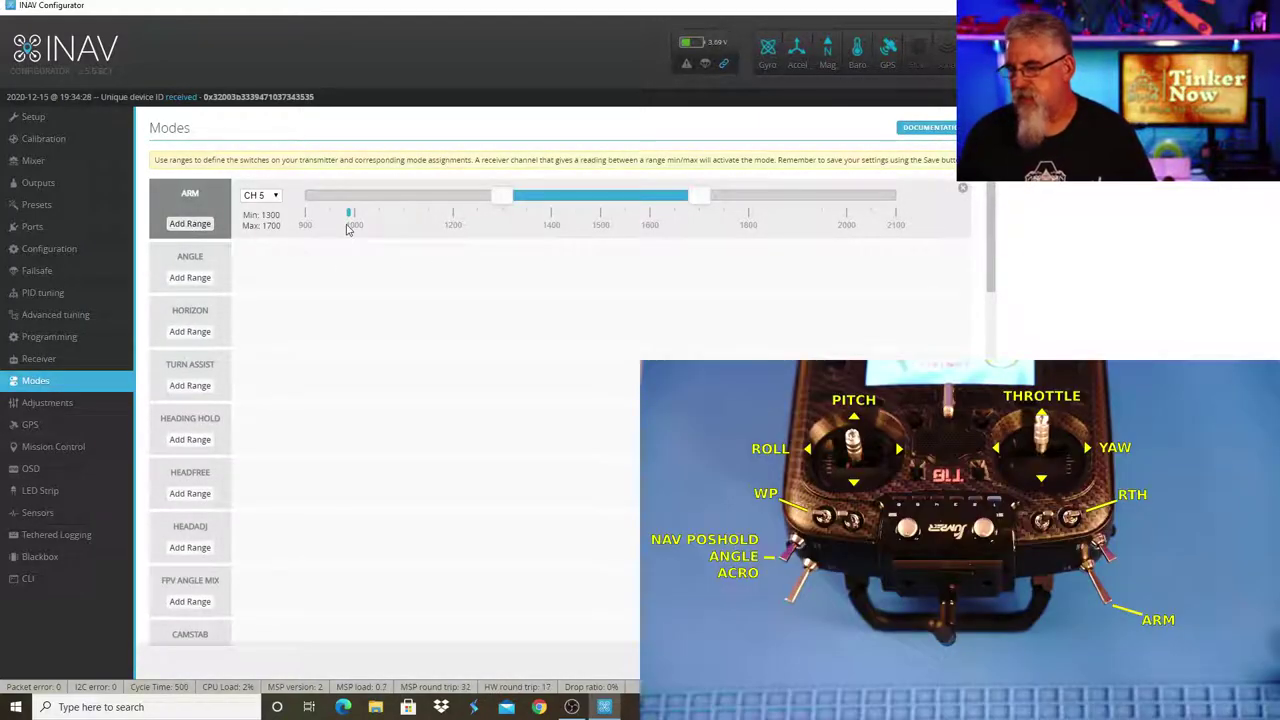
{"action": "left_click", "coordinate": [261, 198]}
{"action": "left_click", "coordinate": [265, 216]}
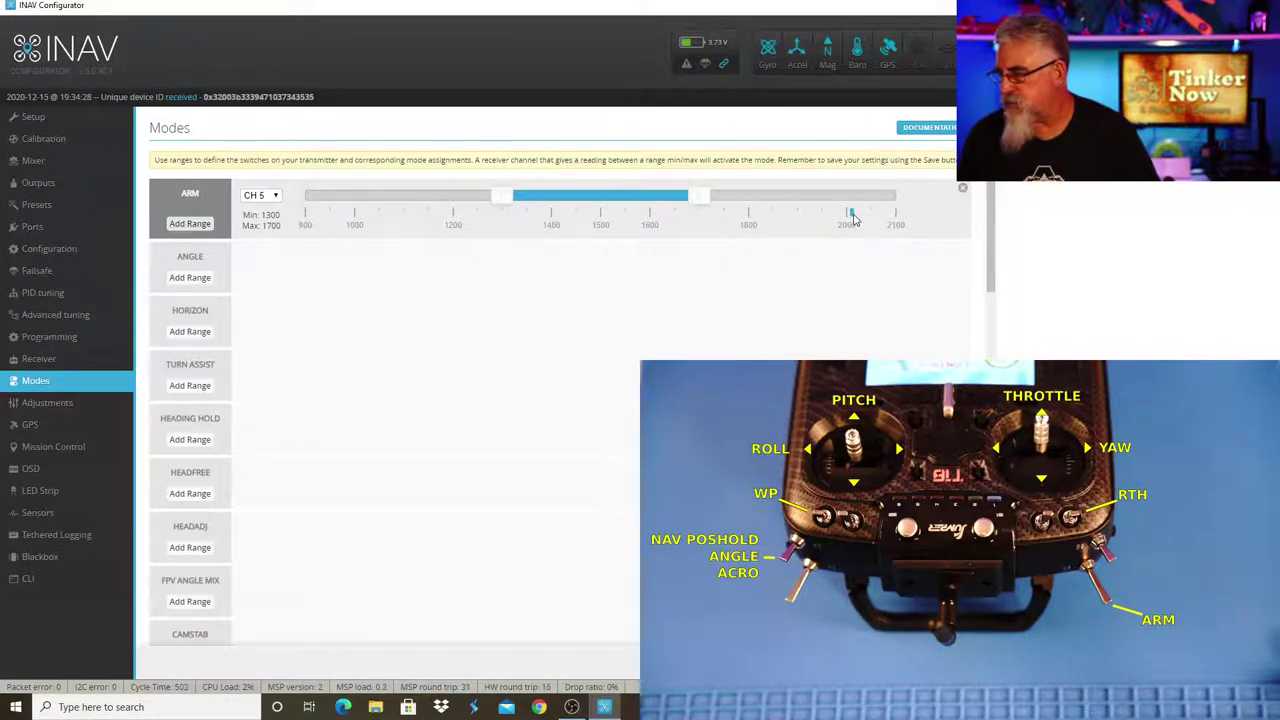
{"action": "left_click_drag", "start_coordinate": [580, 197], "coordinate": [785, 198]}
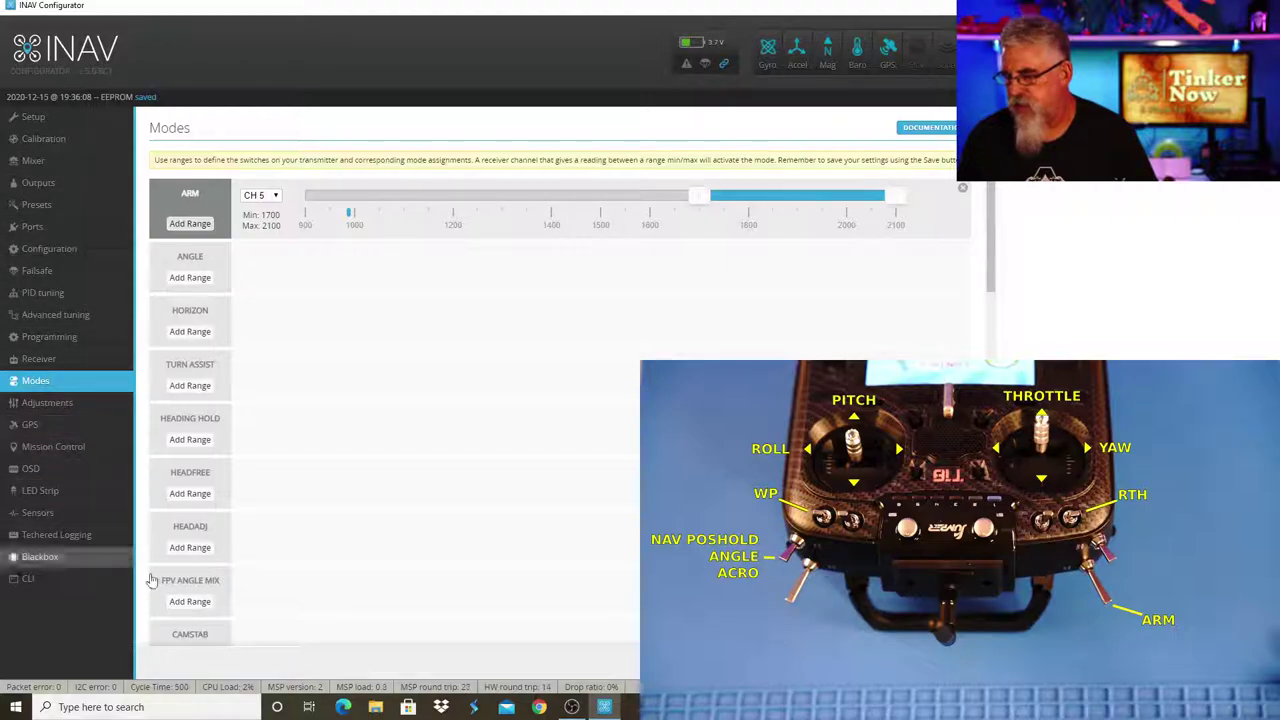
{"action": "left_click", "coordinate": [51, 358]}
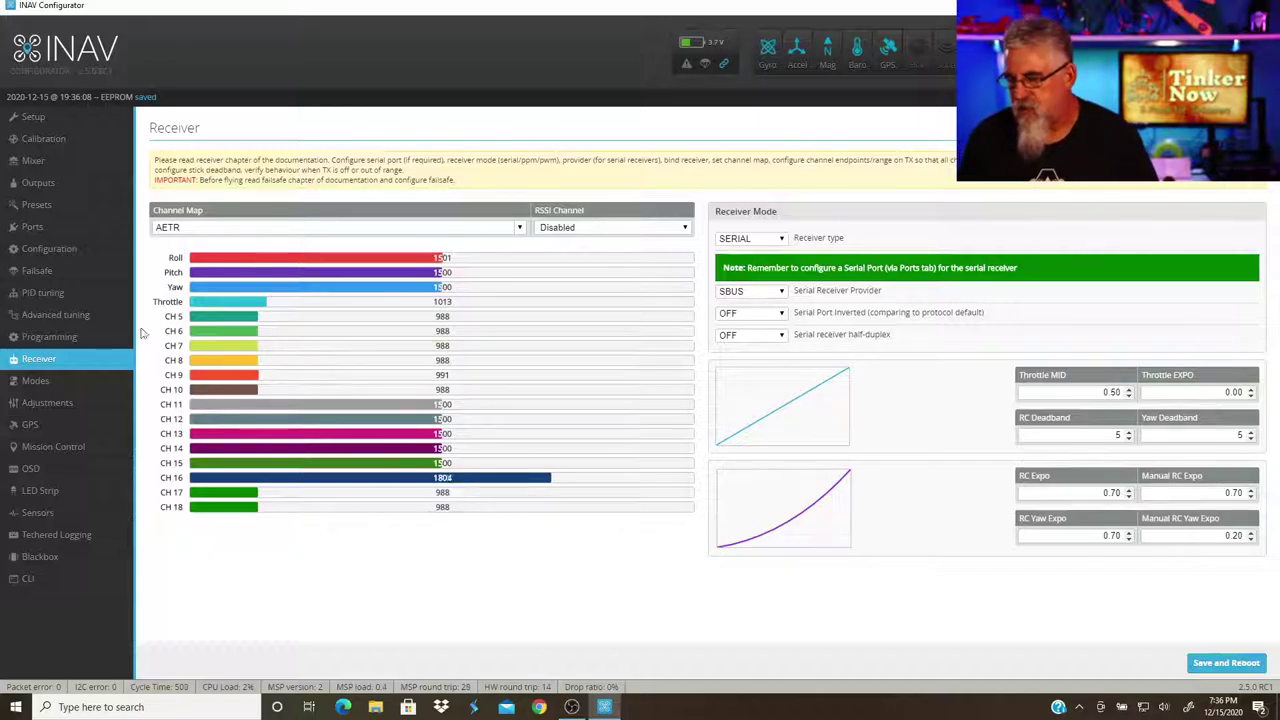
Add an ANGLE switch range on CH 7 covering 1300–1700.
{"action": "left_click", "coordinate": [73, 386]}
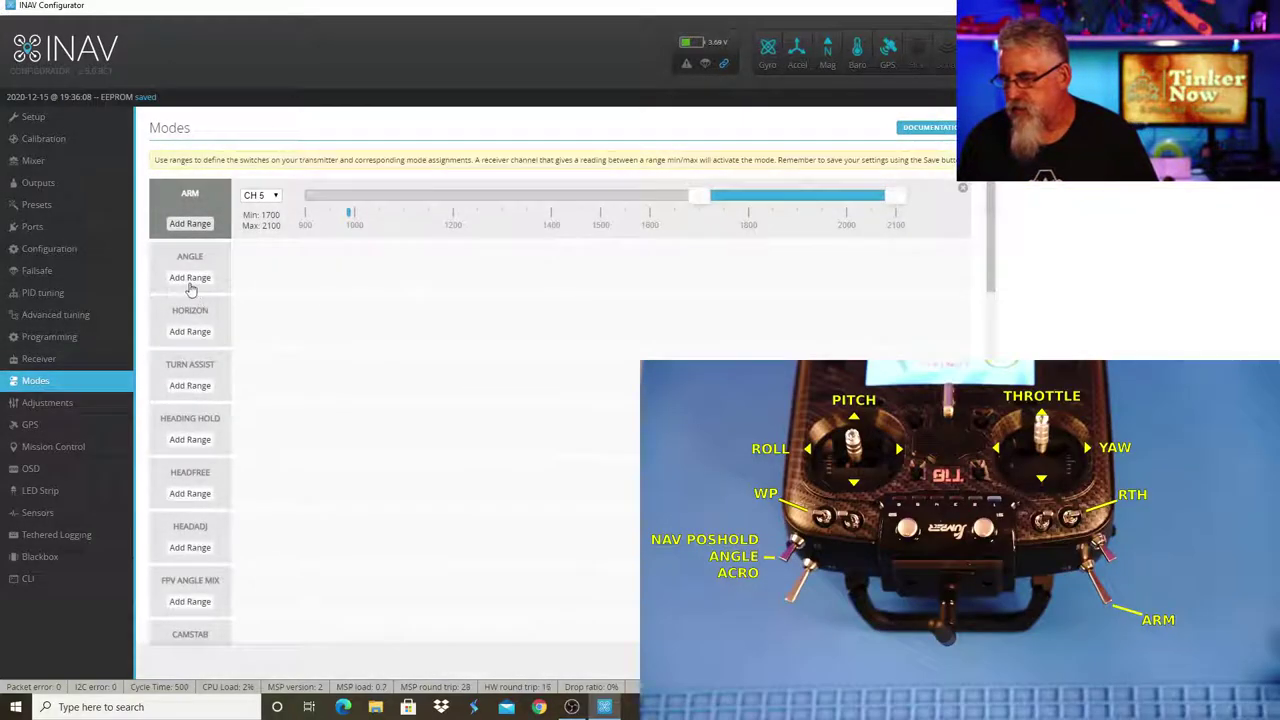
{"action": "left_click", "coordinate": [190, 278]}
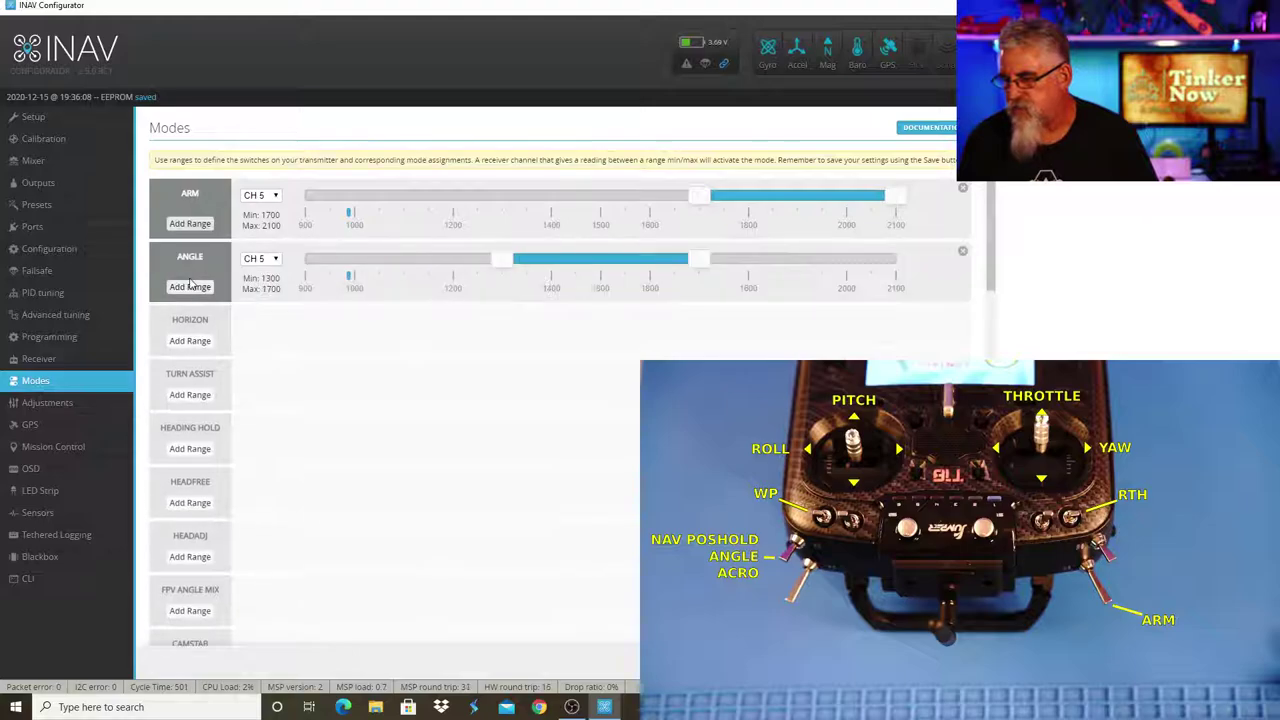
{"action": "left_click", "coordinate": [274, 262]}
{"action": "left_click", "coordinate": [267, 321]}
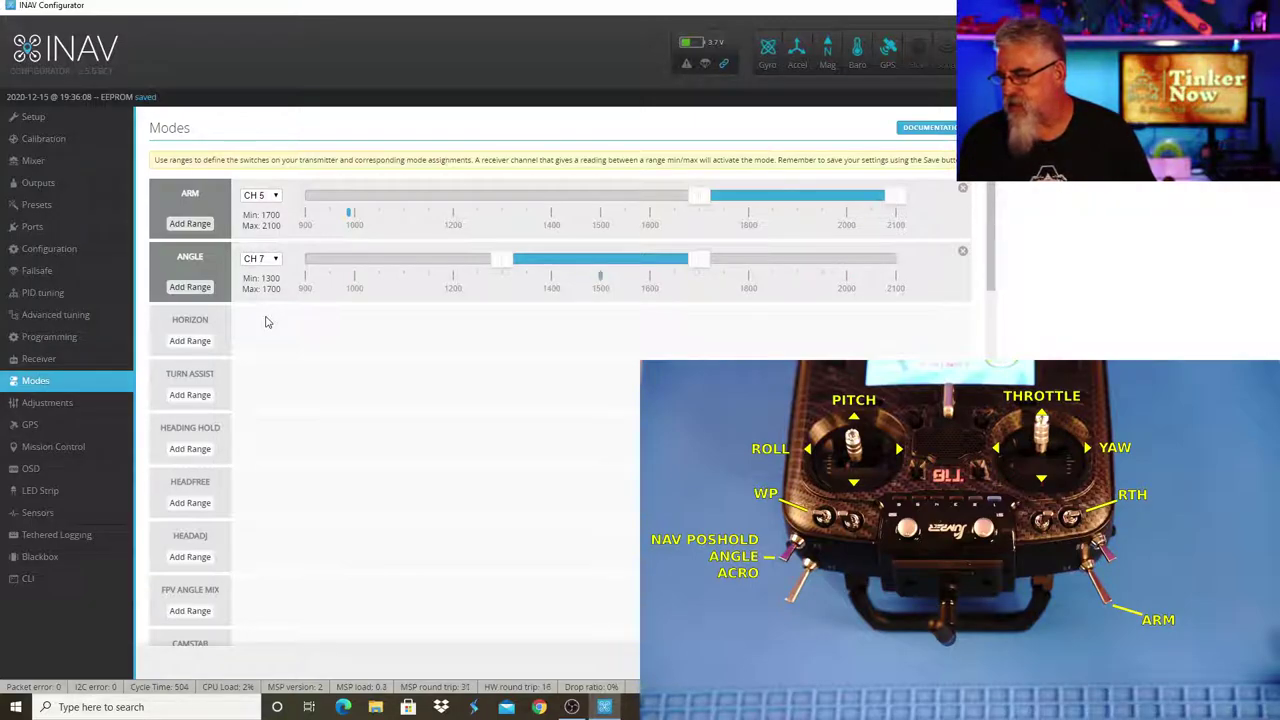
Add a NAV POSHOLD switch range on CH 7 covering 1300–1700.
{"action": "scroll", "coordinate": [261, 326], "scroll_direction": "down", "scroll_amount": 2}
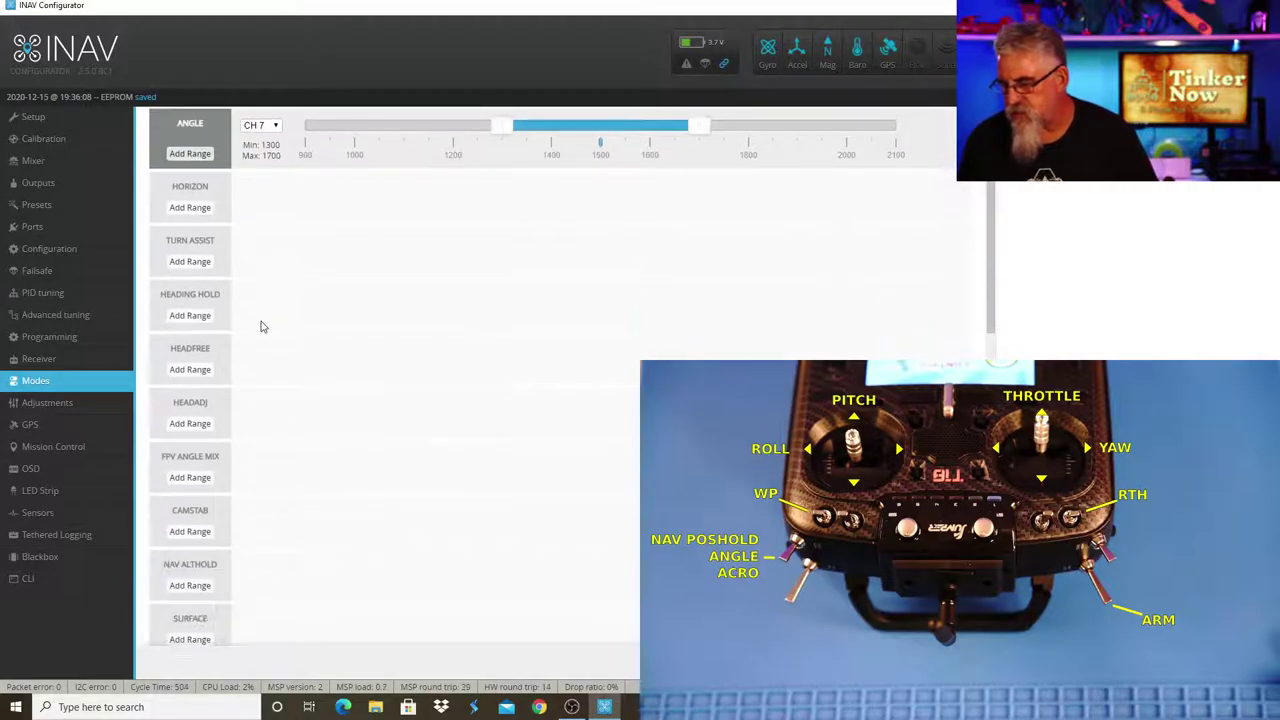
{"action": "scroll", "coordinate": [381, 451], "scroll_direction": "down", "scroll_amount": 3}
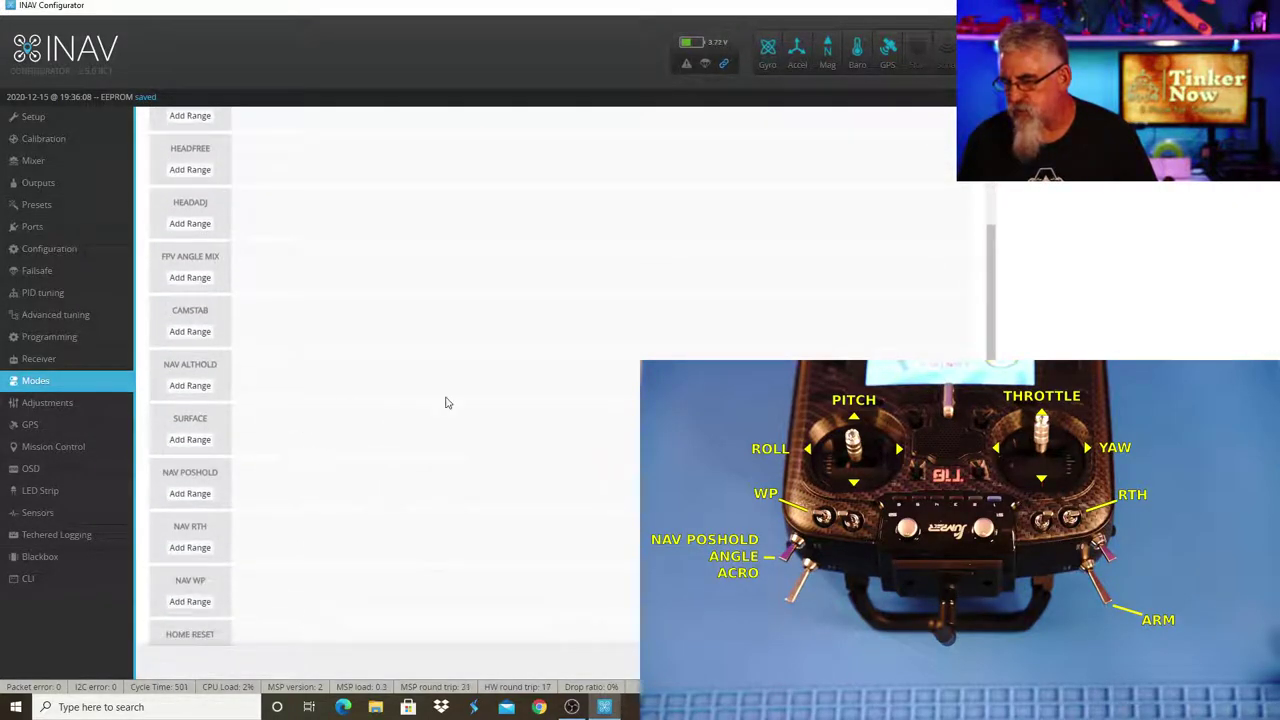
{"action": "left_click", "coordinate": [190, 494]}
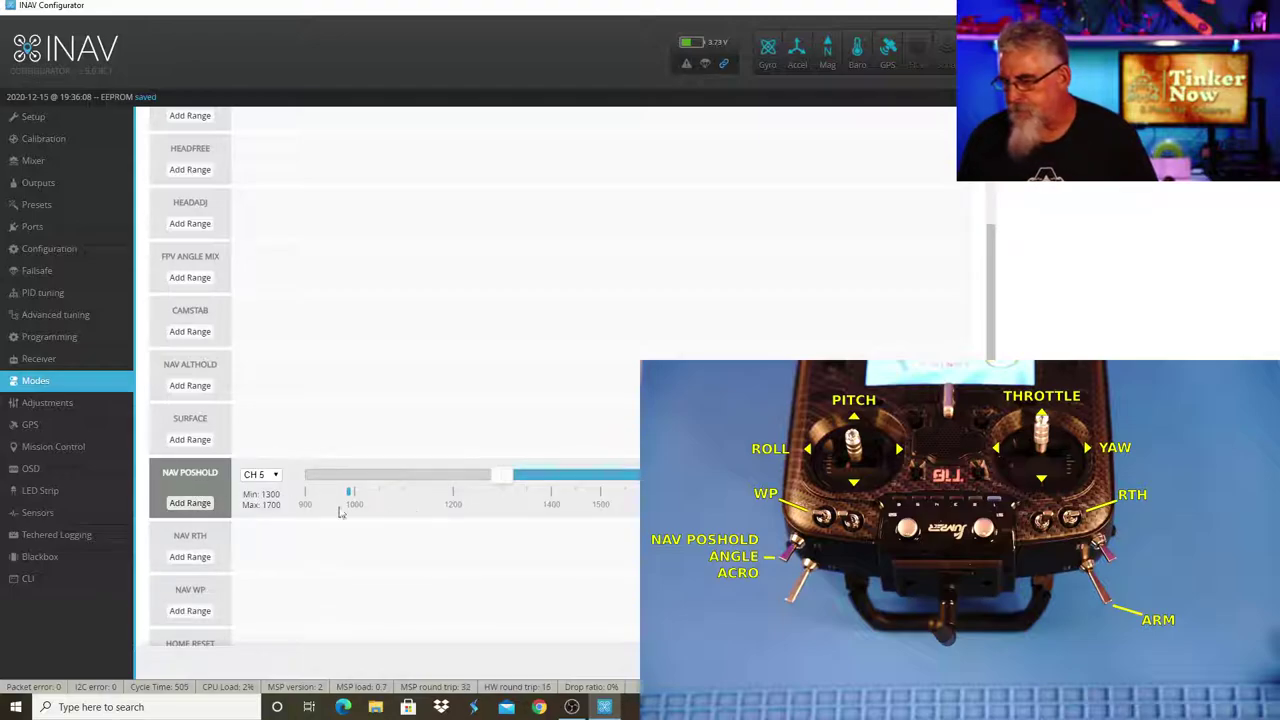
{"action": "left_click", "coordinate": [275, 476]}
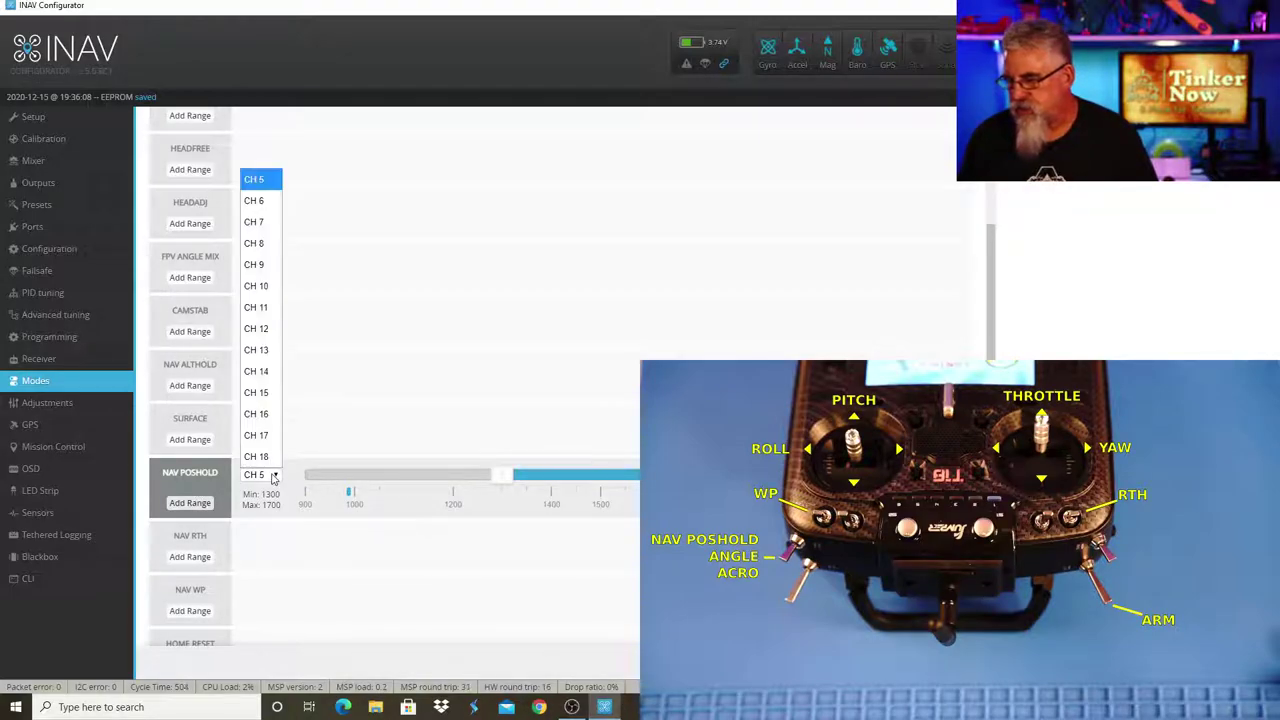
{"action": "left_click", "coordinate": [268, 224]}
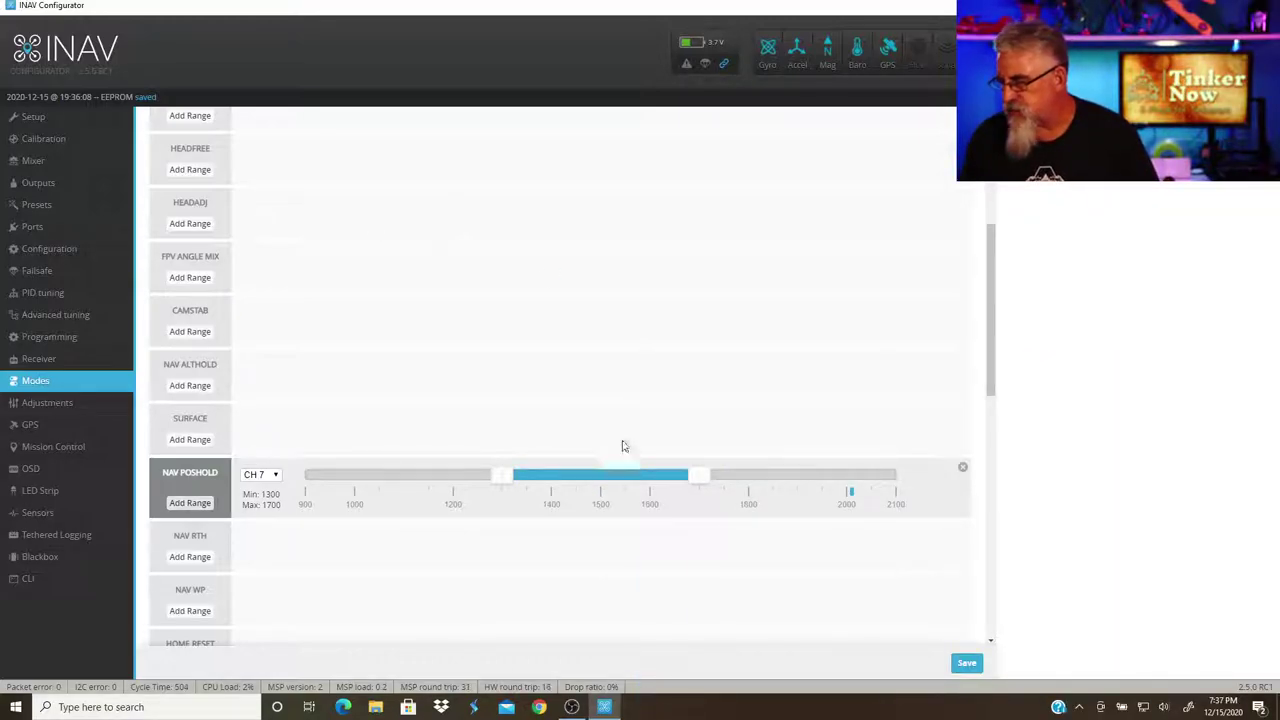
Shift the NAV POSHOLD range to 1700–2100, then view the live receiver channel bars.
{"action": "left_click_drag", "start_coordinate": [645, 474], "coordinate": [846, 477]}
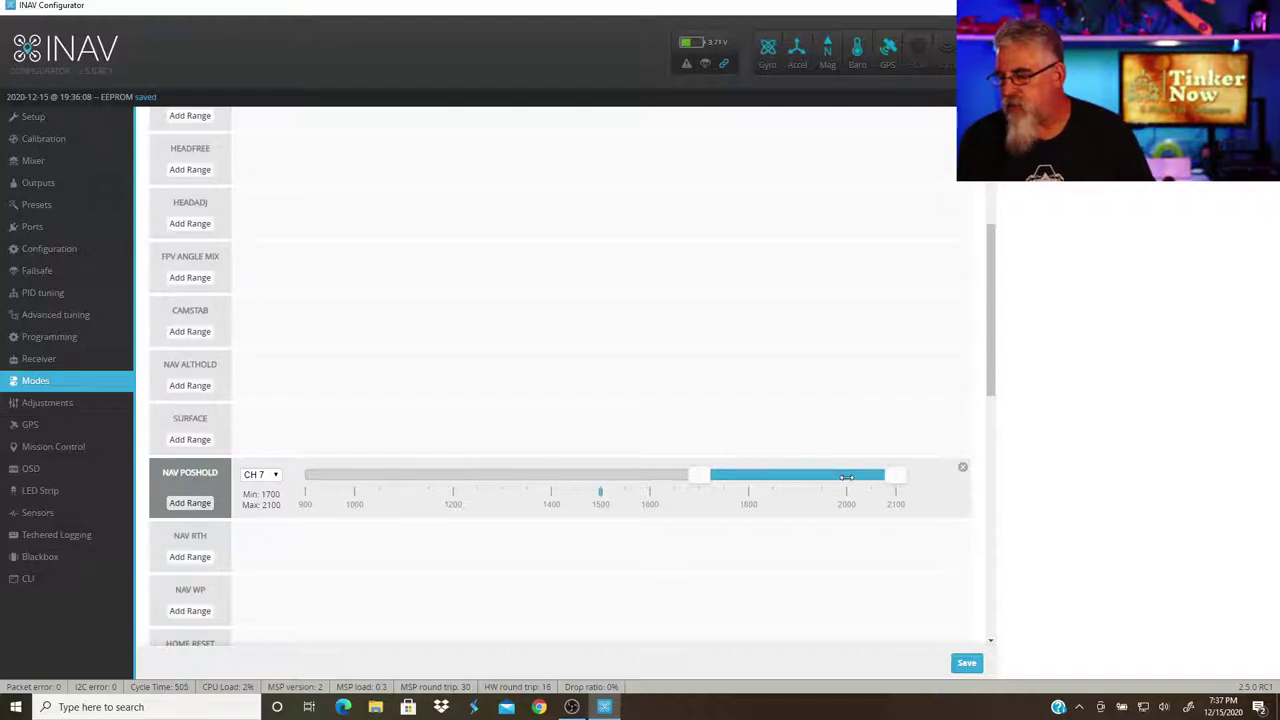
{"action": "scroll", "coordinate": [846, 478], "scroll_direction": "up", "scroll_amount": 5}
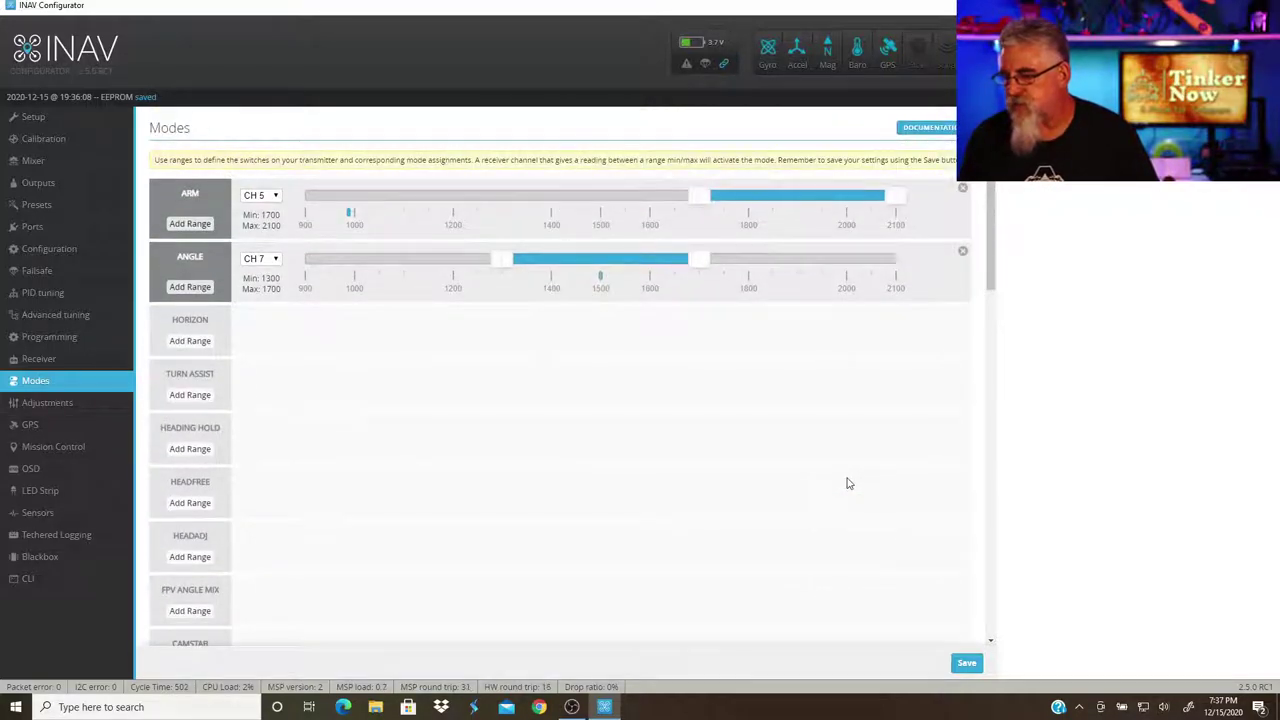
{"action": "scroll", "coordinate": [846, 483], "scroll_direction": "down", "scroll_amount": 5}
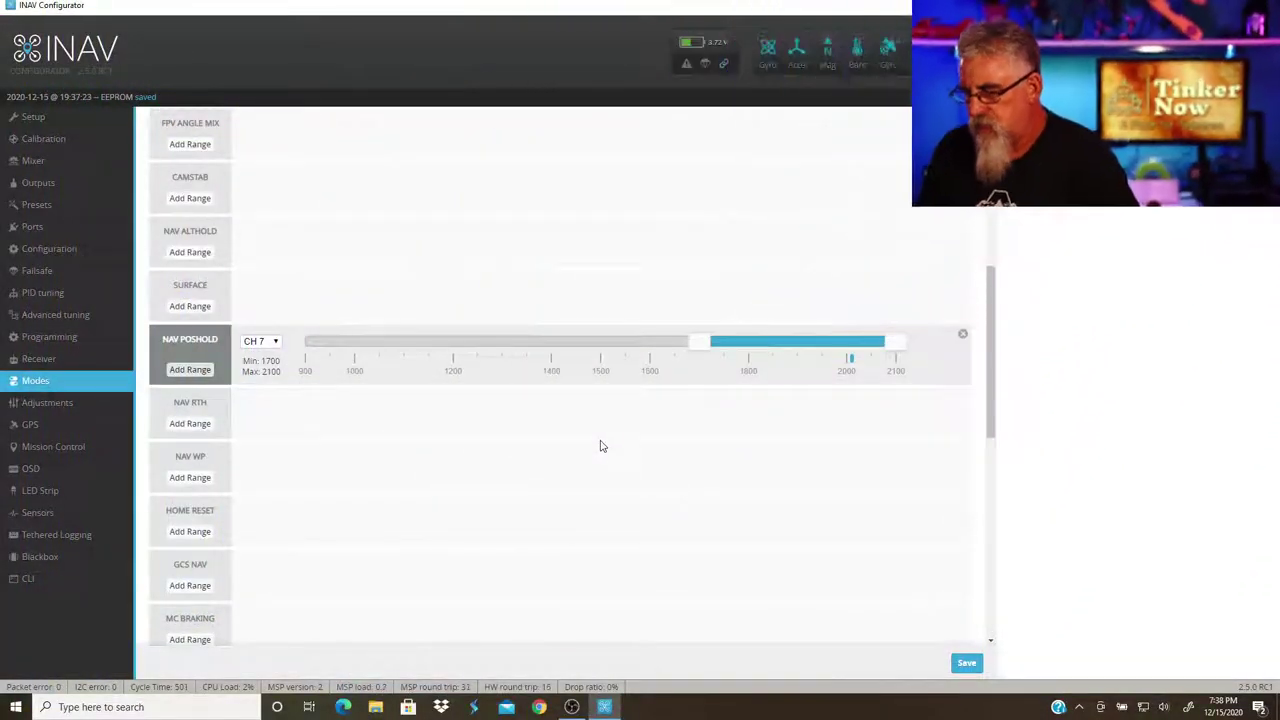
{"action": "scroll", "coordinate": [600, 446], "scroll_direction": "down", "scroll_amount": 1}
{"action": "scroll", "coordinate": [600, 446], "scroll_direction": "down", "scroll_amount": 1}
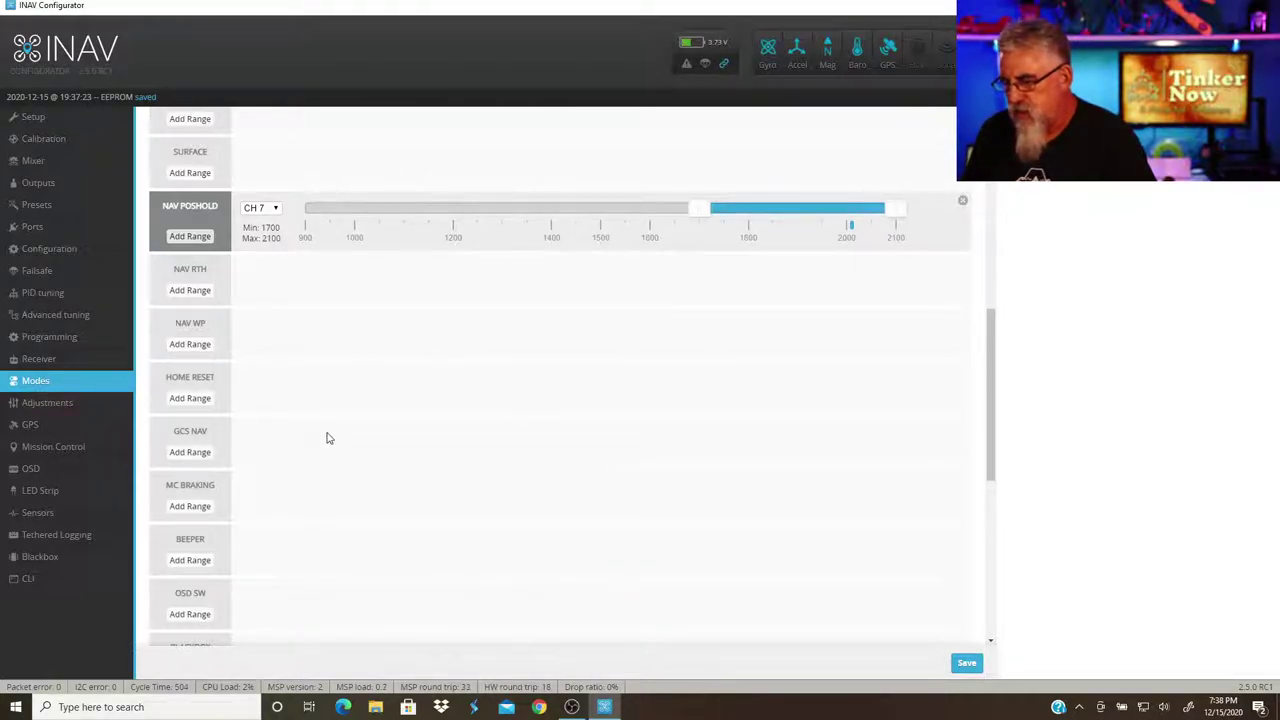
{"action": "left_click", "coordinate": [32, 360]}
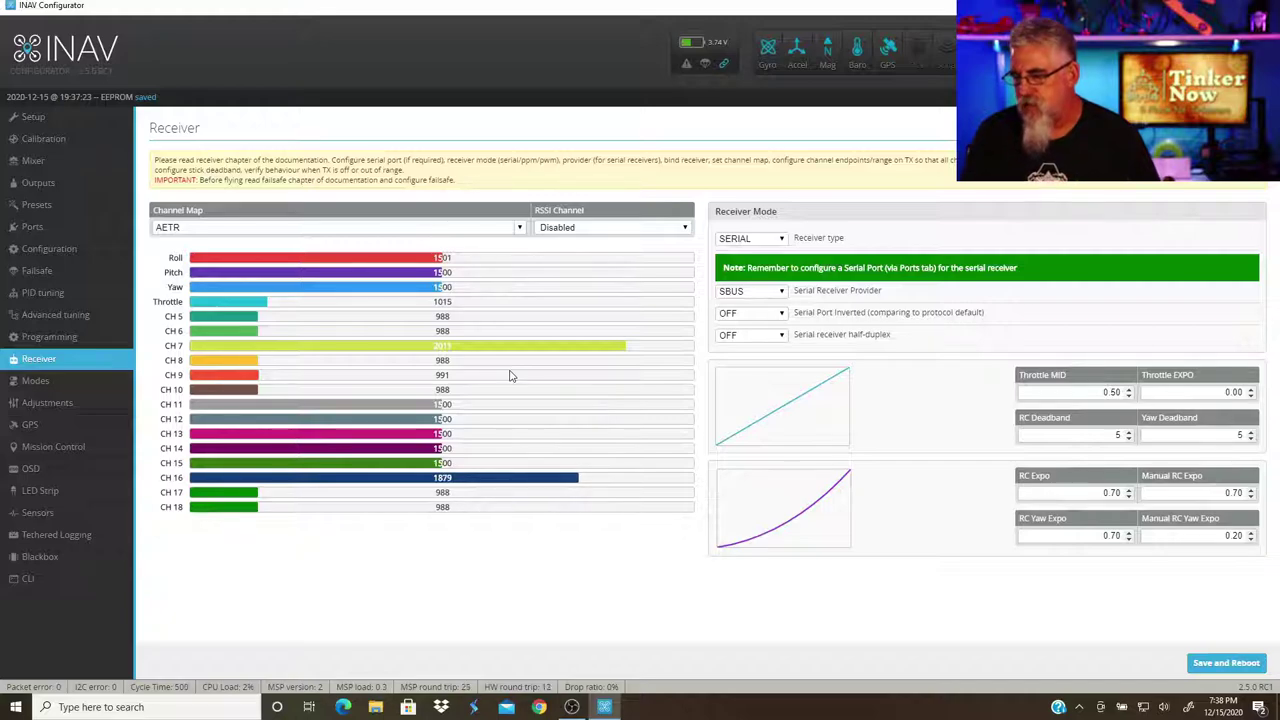
Add a NAV WP range on CH 8 with activation between 1300 and 1700.
{"action": "left_click", "coordinate": [40, 381]}
{"action": "scroll", "coordinate": [338, 497], "scroll_direction": "down", "scroll_amount": 5}
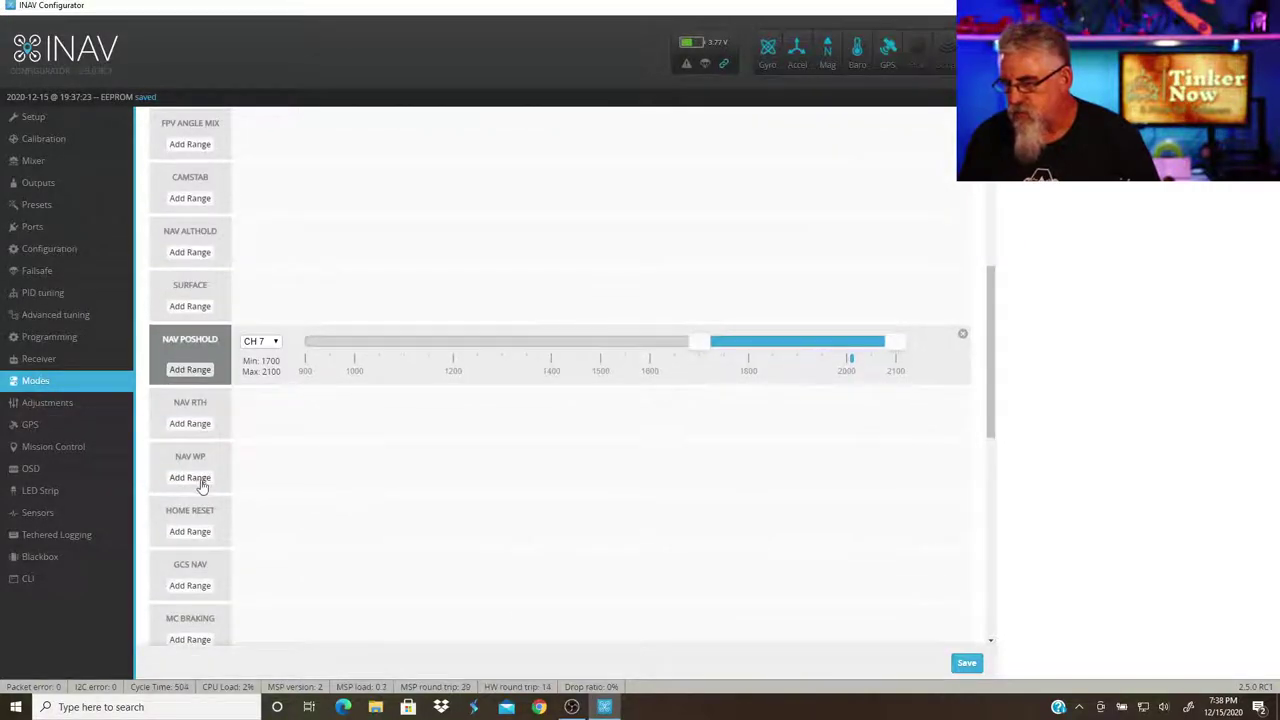
{"action": "left_click", "coordinate": [199, 481]}
{"action": "left_click", "coordinate": [275, 459]}
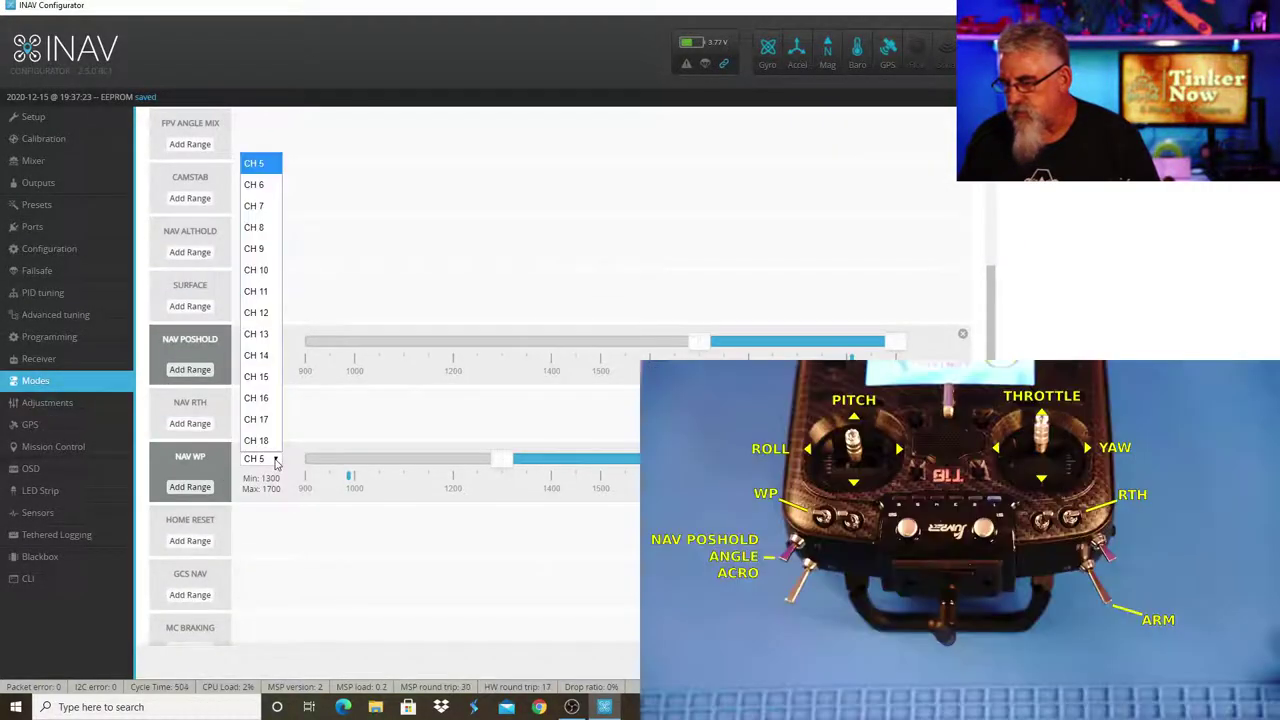
{"action": "left_click", "coordinate": [254, 228]}
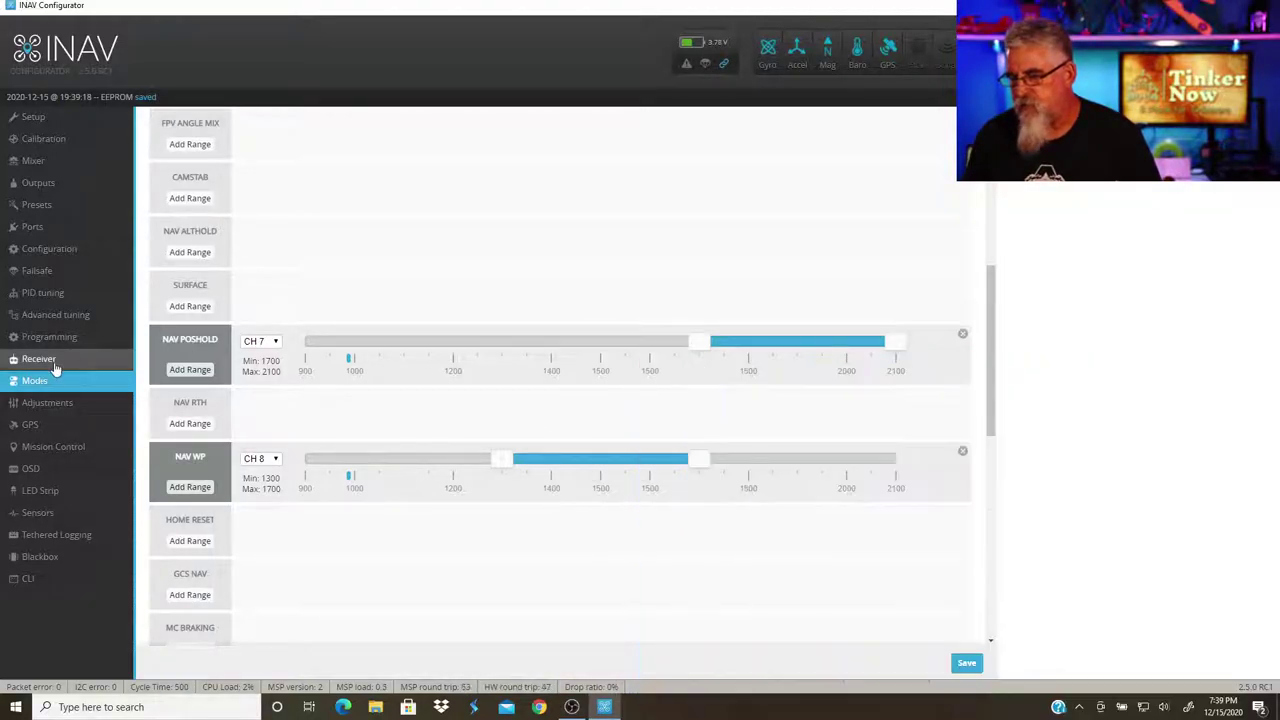
Check the live receiver values, then add a NAV RTH range on CH 10 at 1300–1700.
{"action": "left_click", "coordinate": [40, 362]}
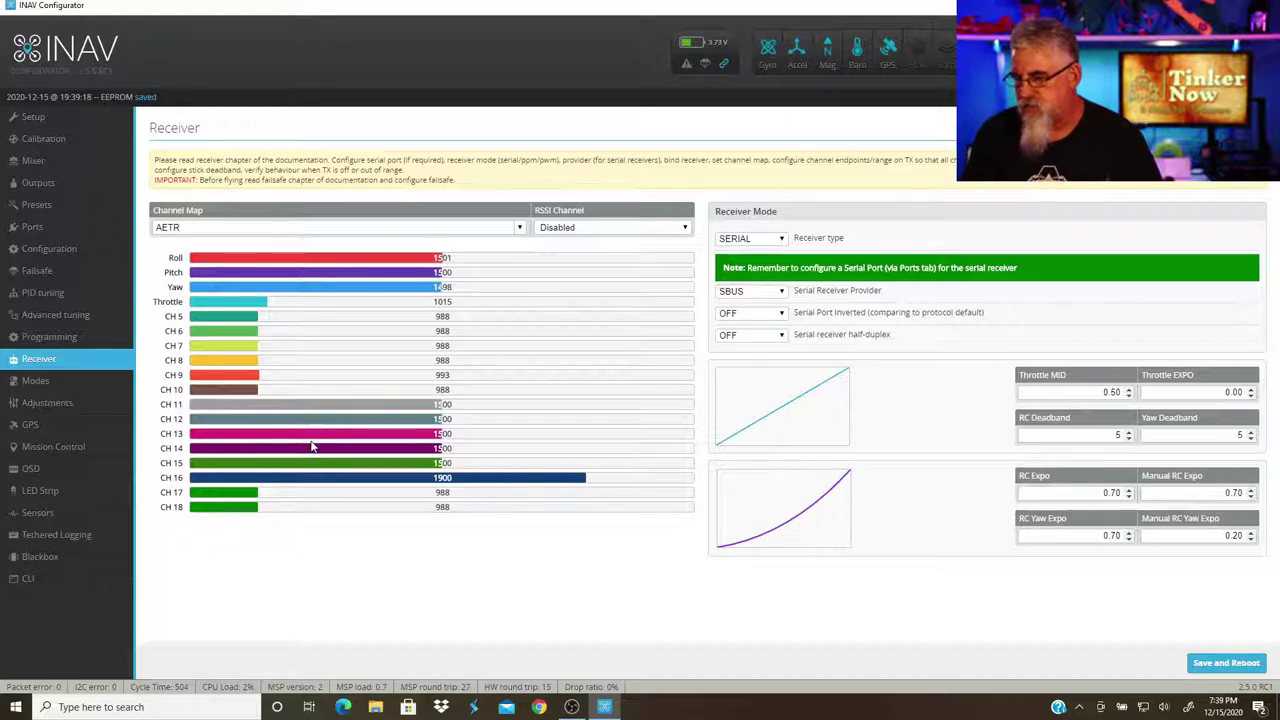
{"action": "left_click", "coordinate": [30, 380]}
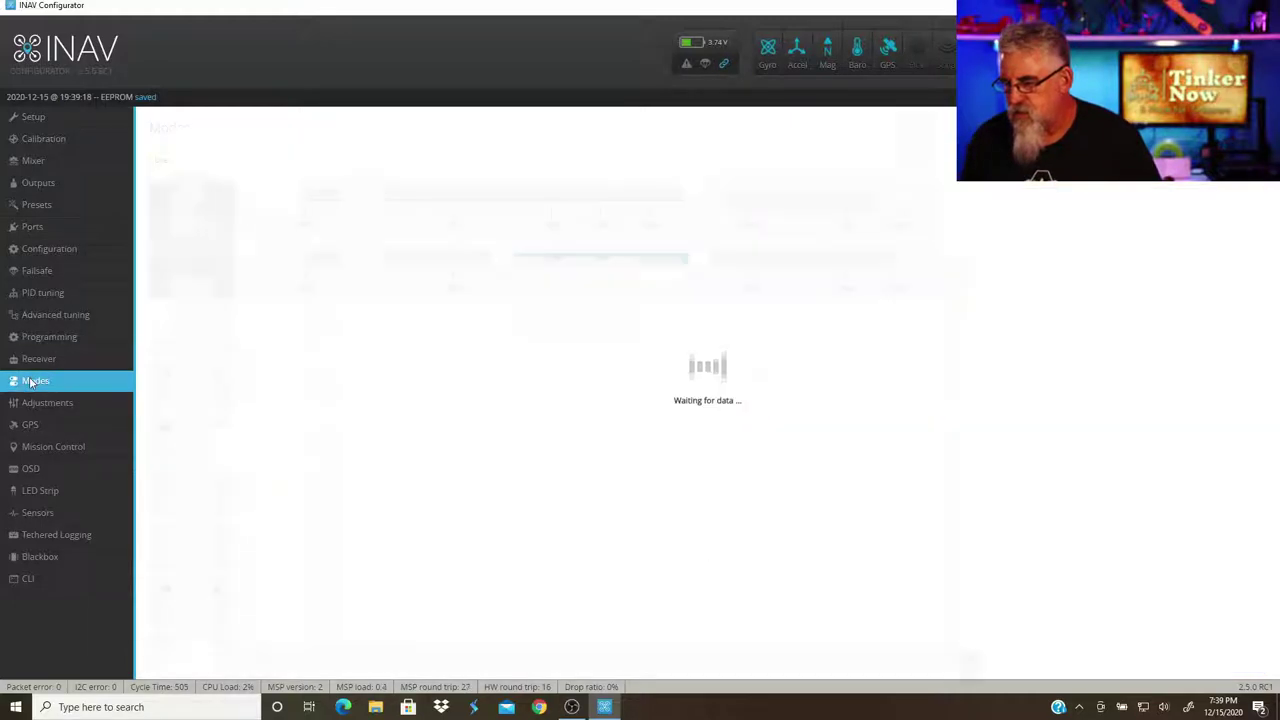
{"action": "scroll", "coordinate": [321, 538], "scroll_direction": "down", "scroll_amount": 4}
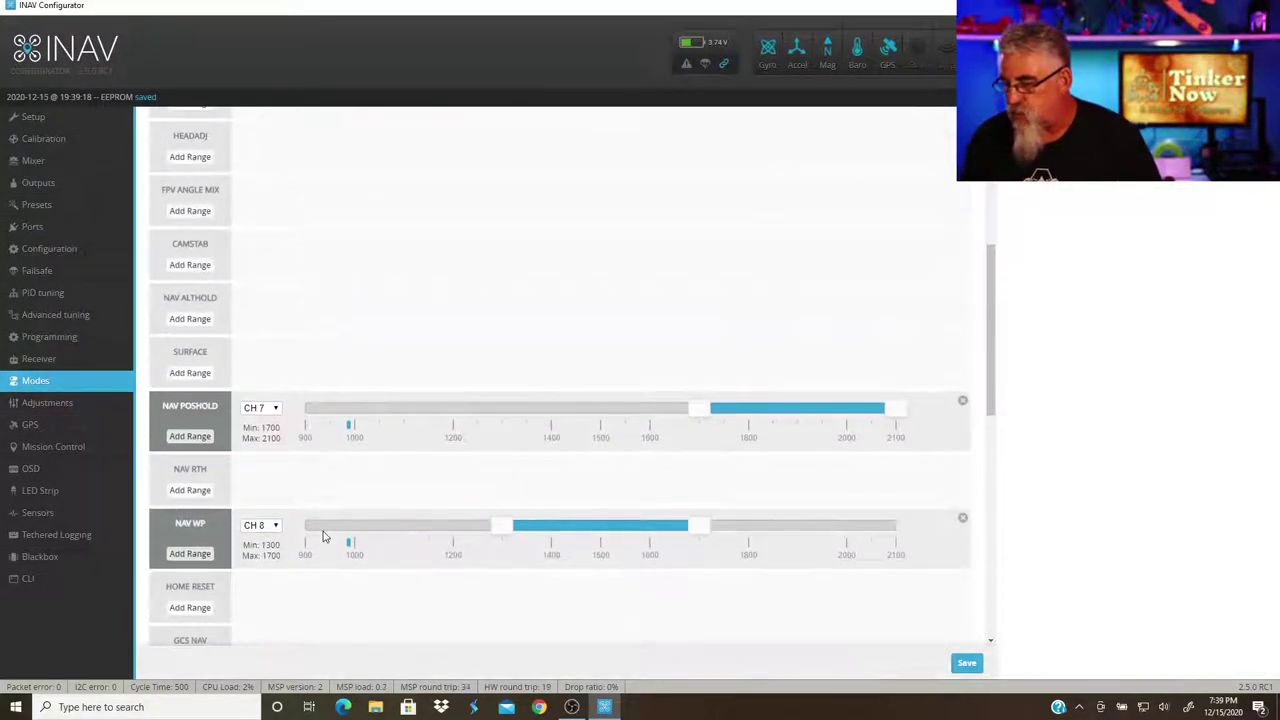
{"action": "left_click", "coordinate": [189, 490]}
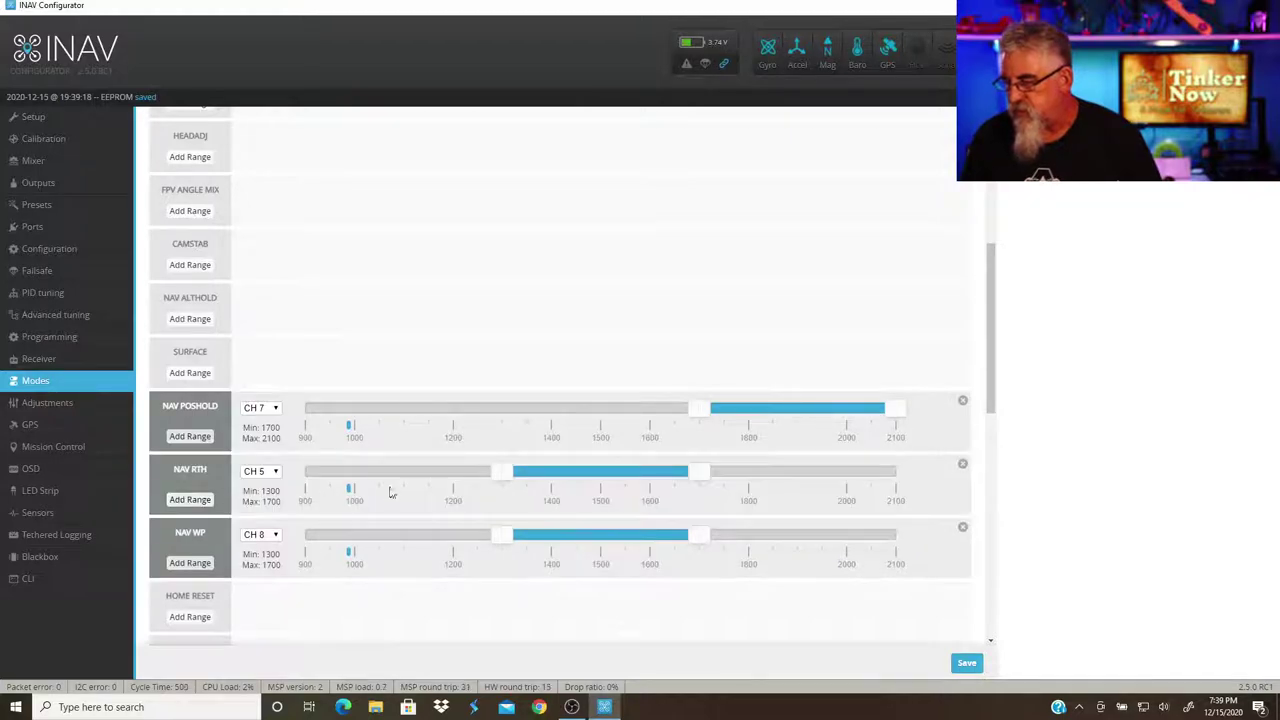
{"action": "left_click", "coordinate": [256, 471]}
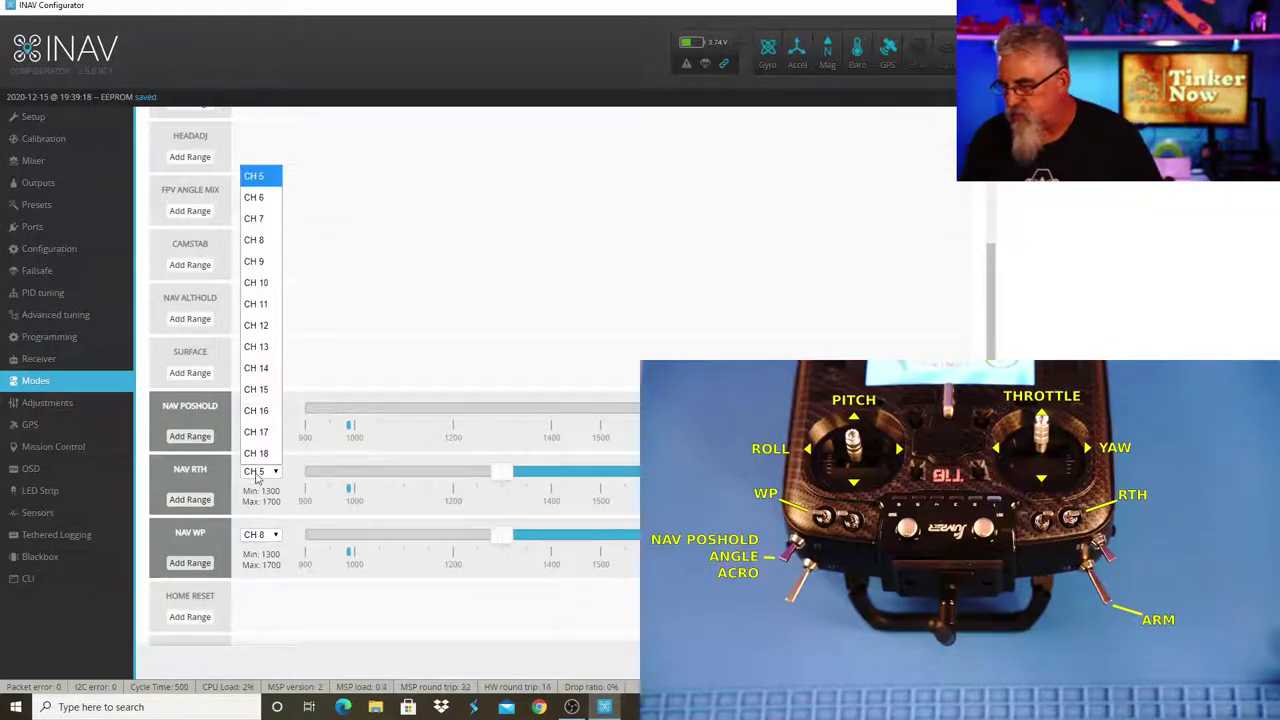
{"action": "left_click", "coordinate": [258, 285]}
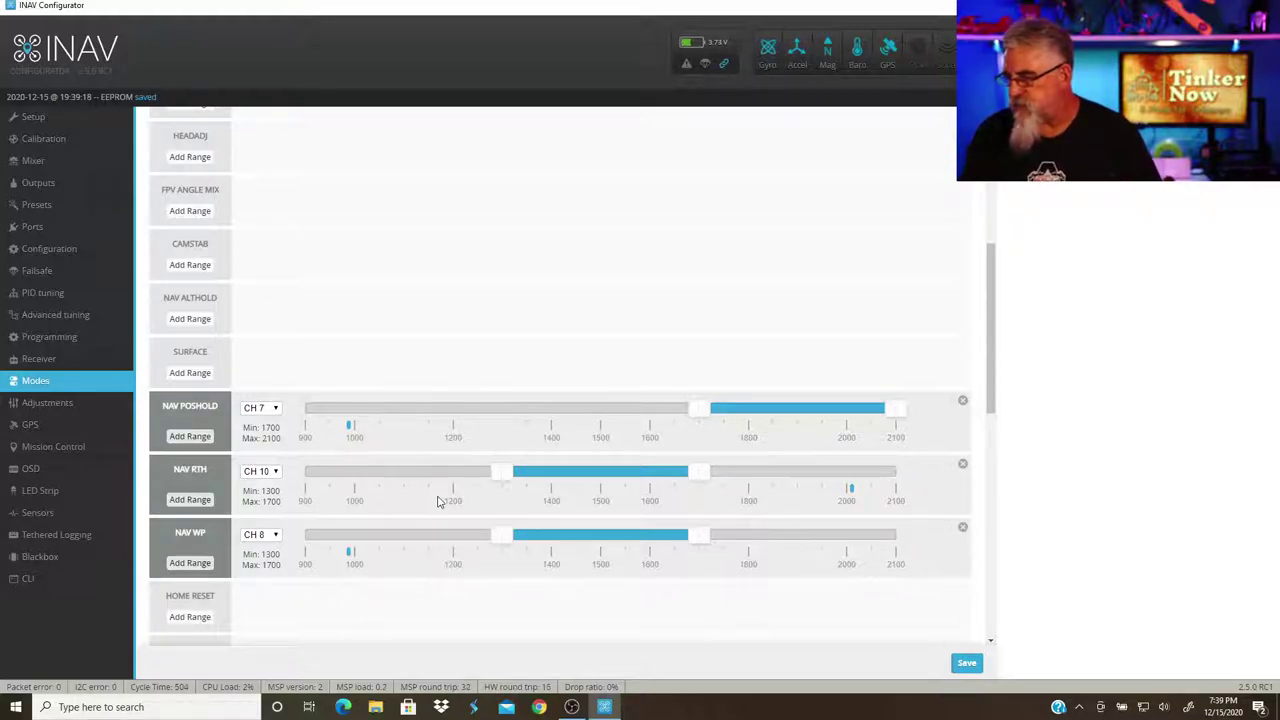
Move the NAV RTH activation range on CH 10 to 1700–2100.
{"action": "left_click_drag", "start_coordinate": [549, 472], "coordinate": [755, 467]}
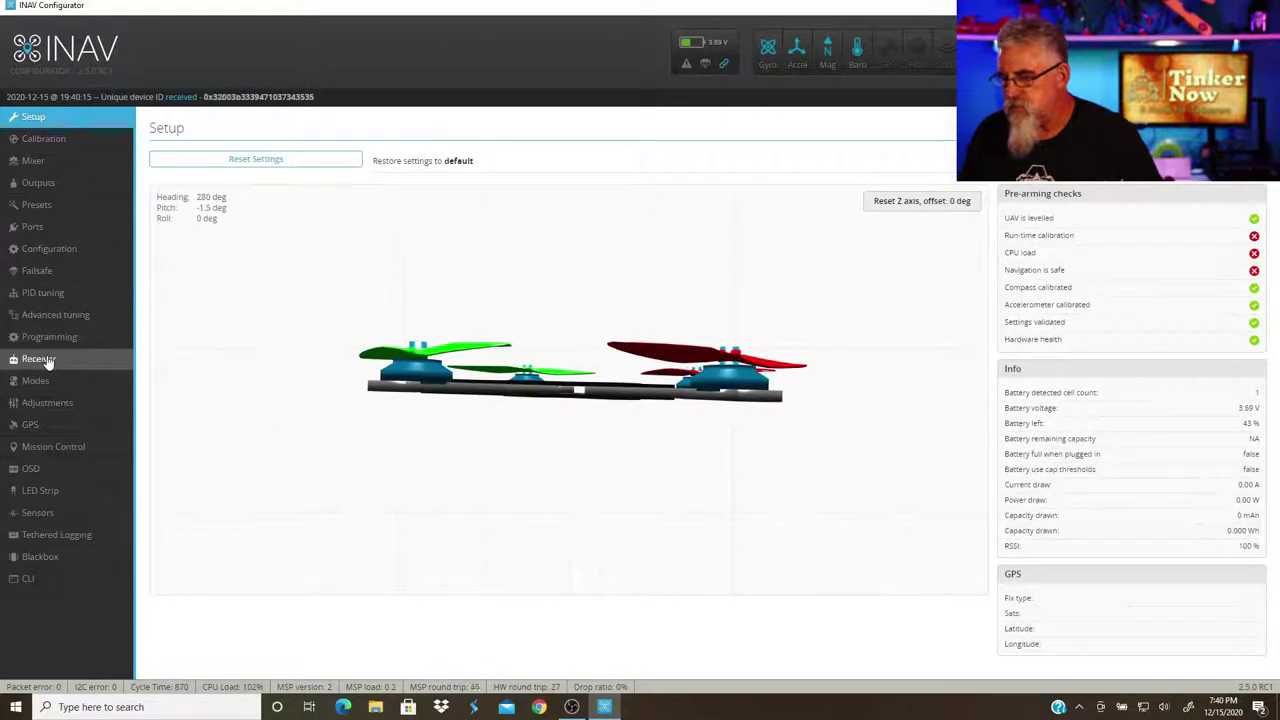
Review the live receiver channels, then return to Modes showing ARM on CH 5 and ANGLE on CH 7.
{"action": "left_click", "coordinate": [40, 359]}
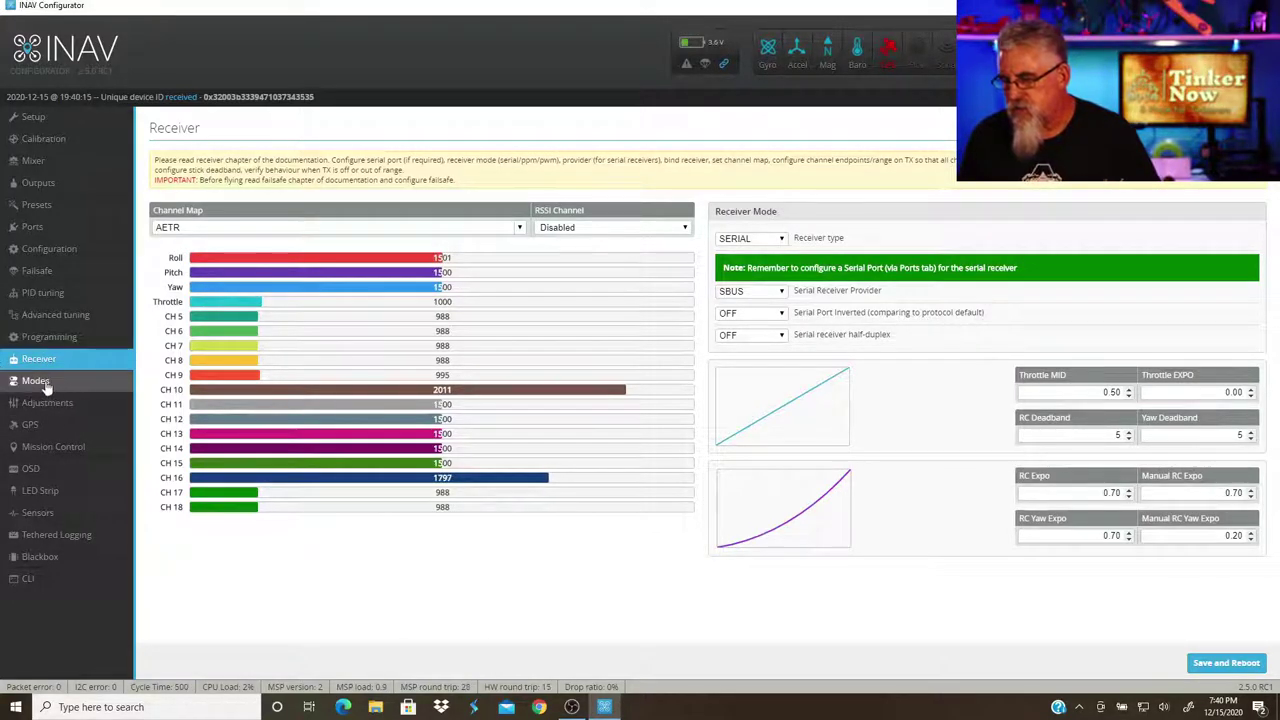
{"action": "left_click", "coordinate": [38, 381]}
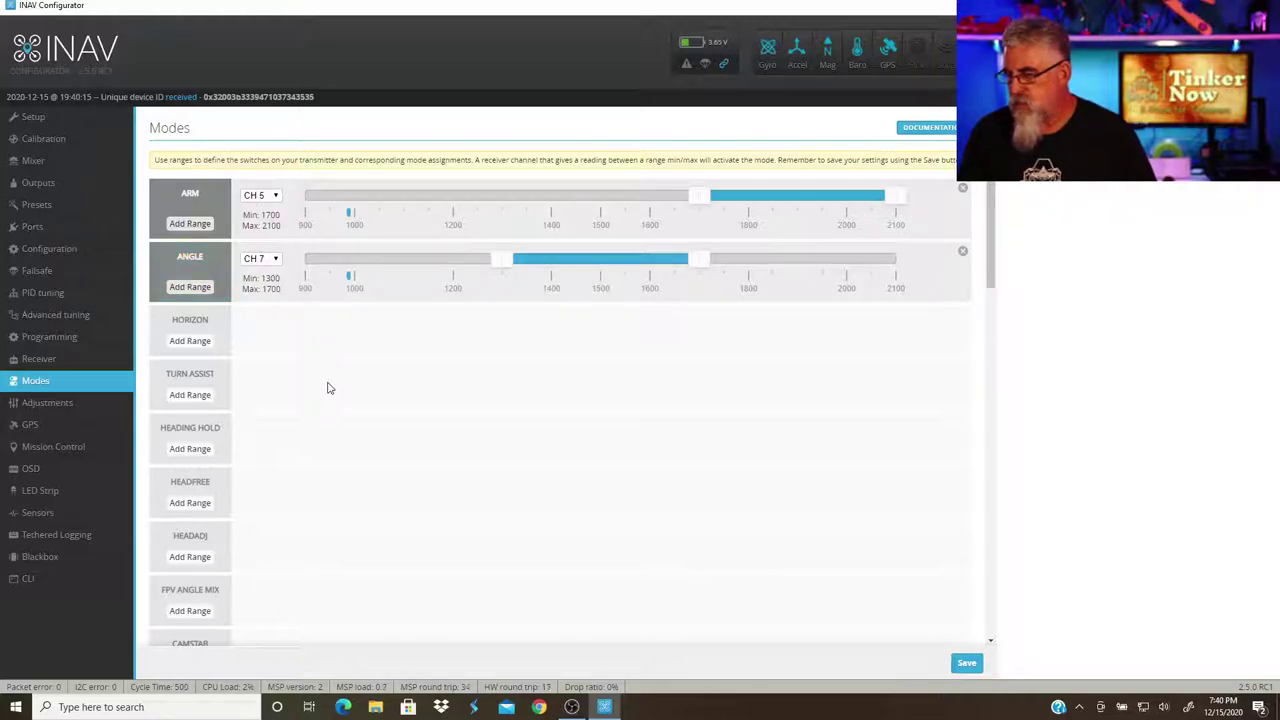
Check the saved NAV POSHOLD, NAV RTH and NAV WP switch ranges, then return to Setup to view GPS status.
{"action": "scroll", "coordinate": [329, 388], "scroll_direction": "down", "scroll_amount": 4}
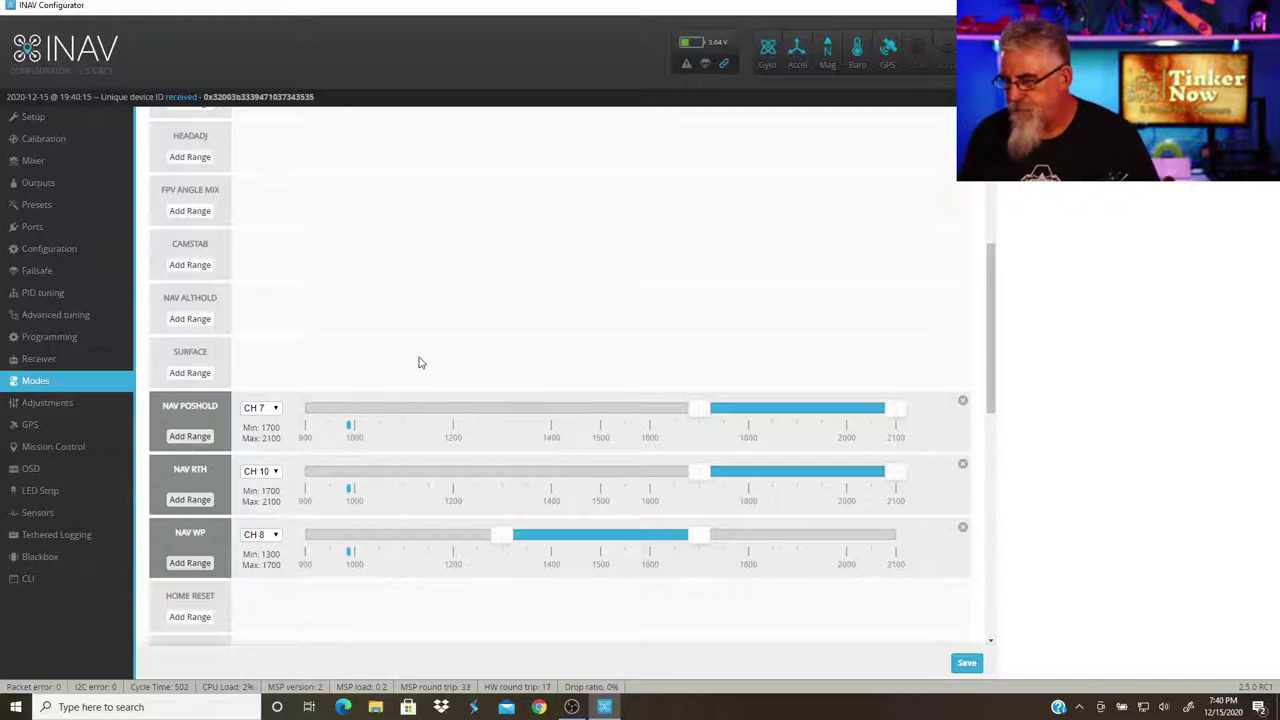
{"action": "scroll", "coordinate": [420, 363], "scroll_direction": "up", "scroll_amount": 3}
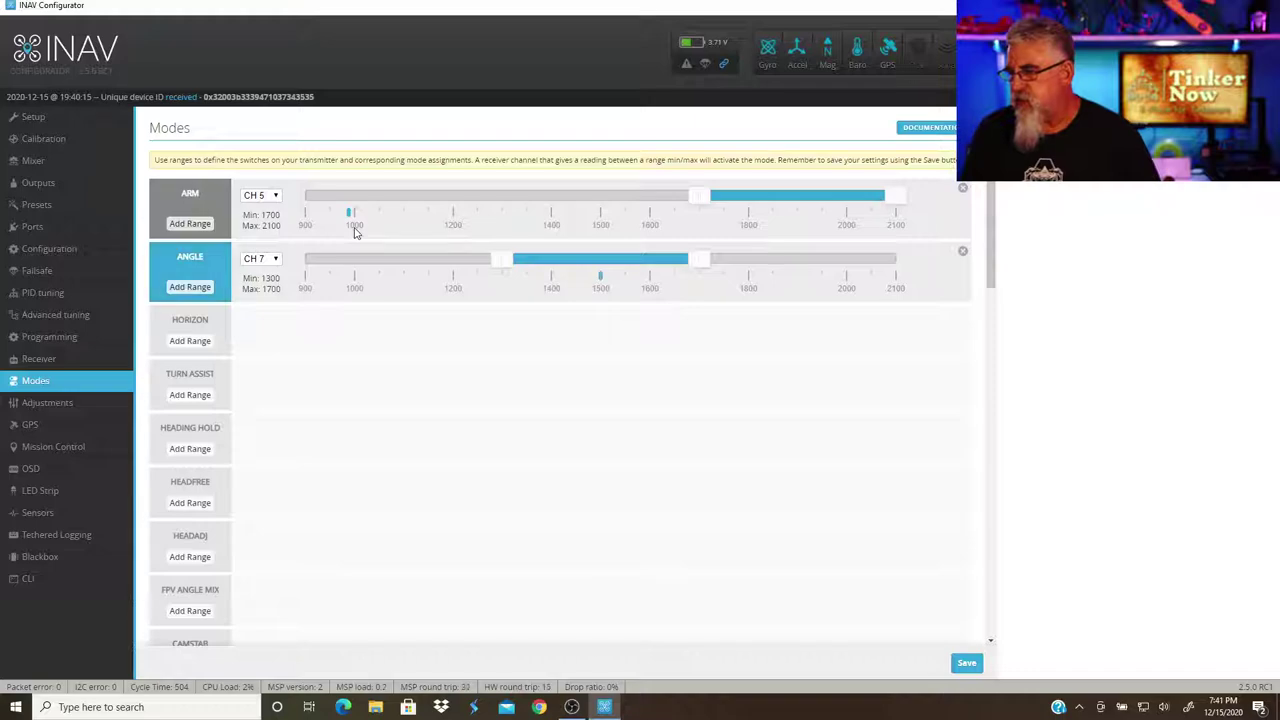
{"action": "left_click", "coordinate": [30, 117]}
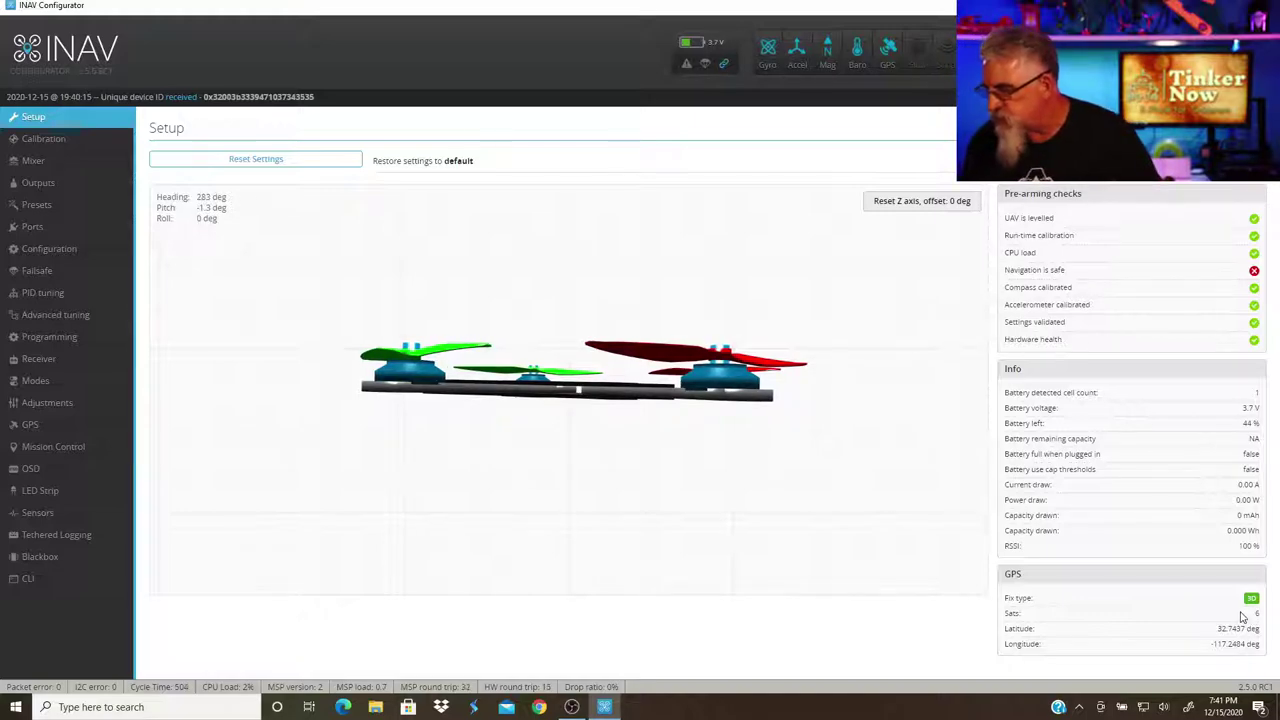
{"action": "left_click", "coordinate": [63, 318]}
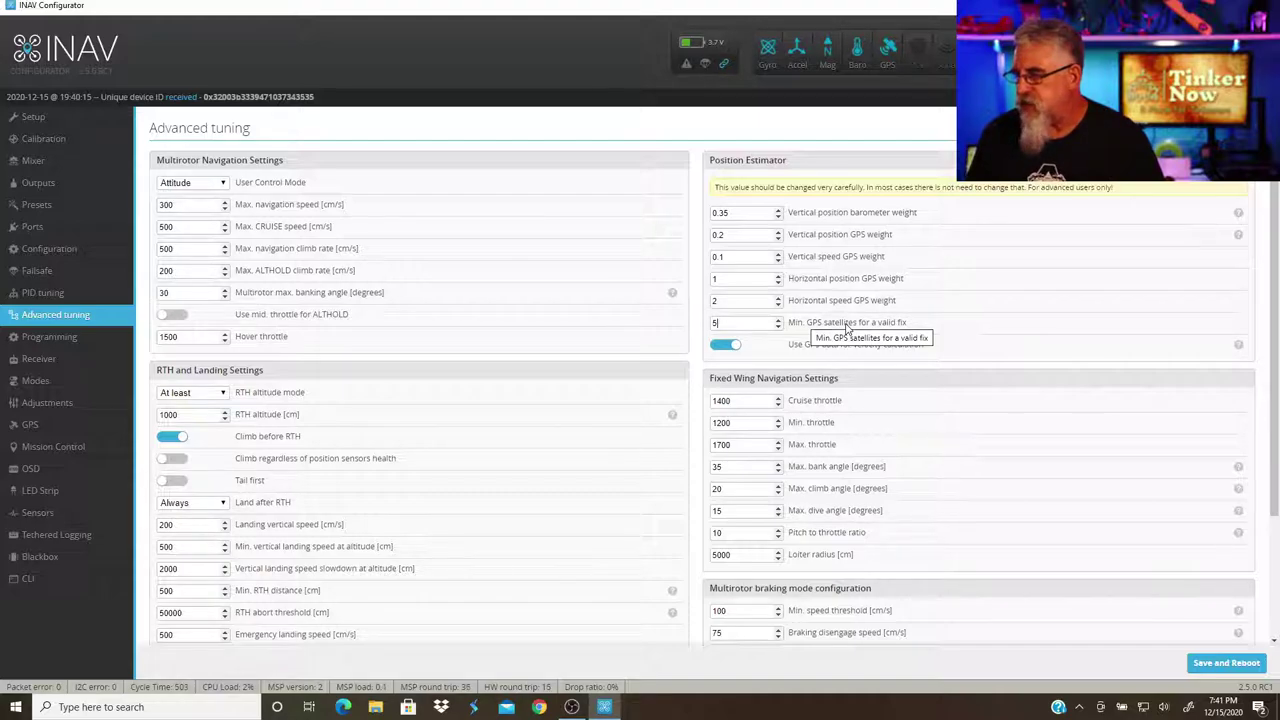
{"action": "left_click", "coordinate": [50, 120]}
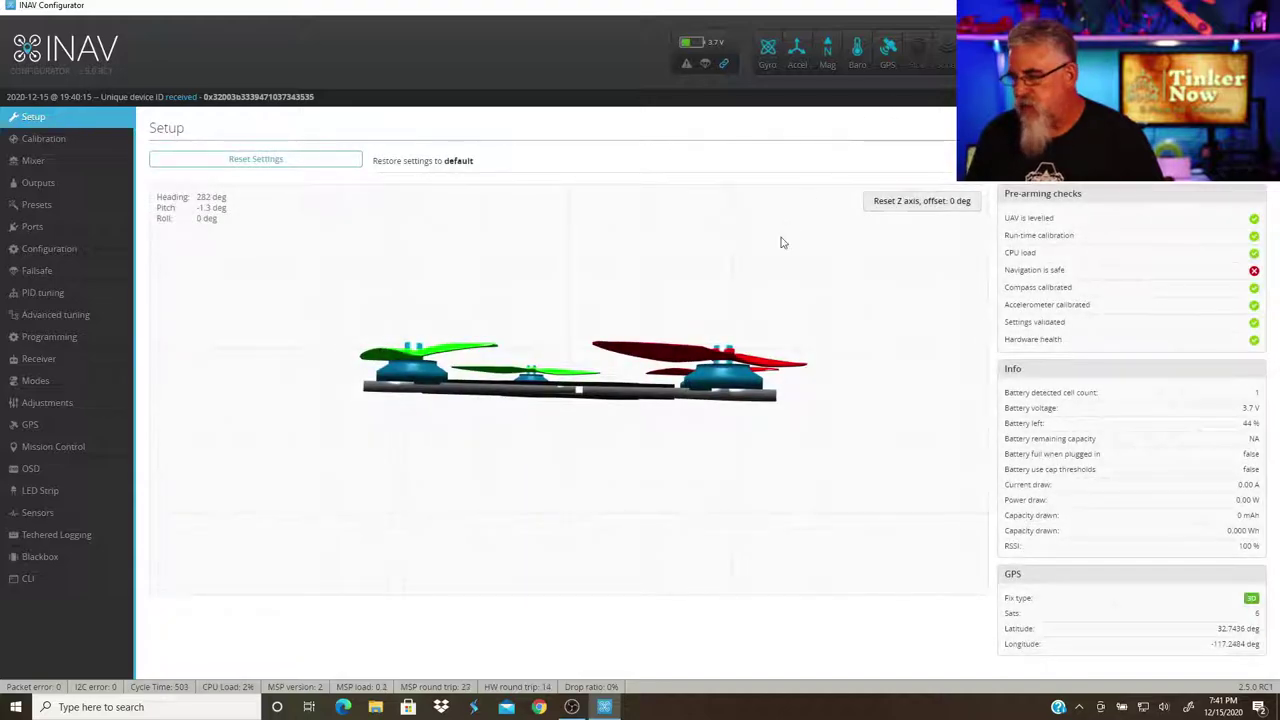